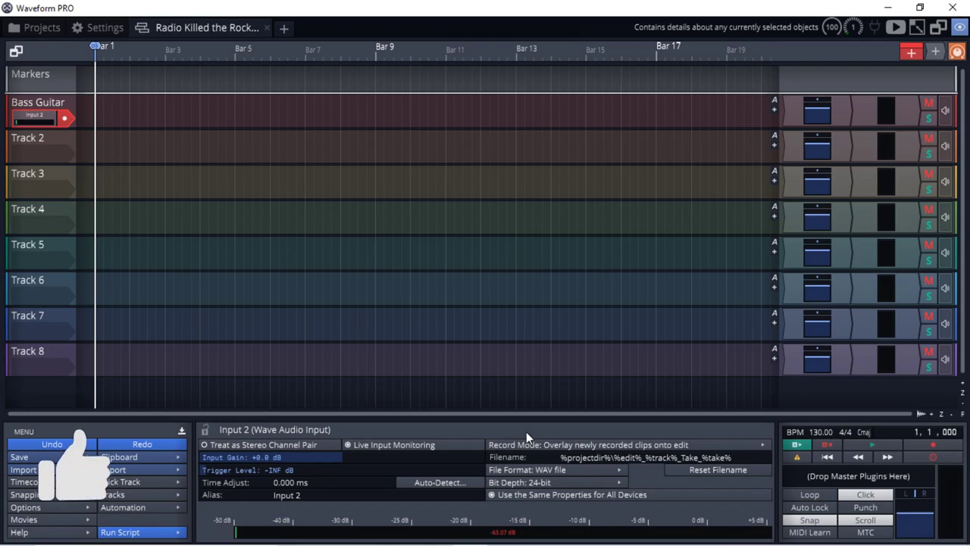
Keep Bass Guitar recording from Input 2, check its recording settings, and enable the metronome click
click(28, 117)
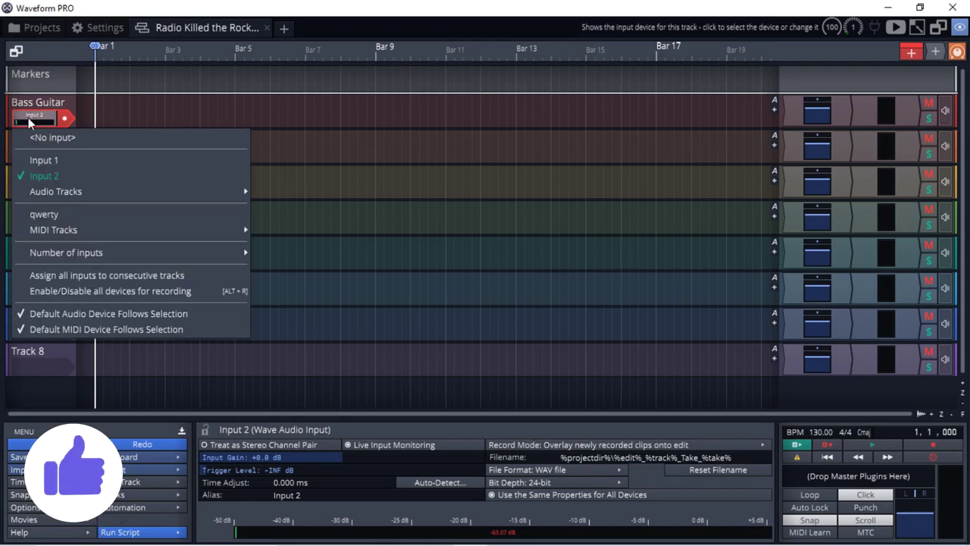
click(31, 109)
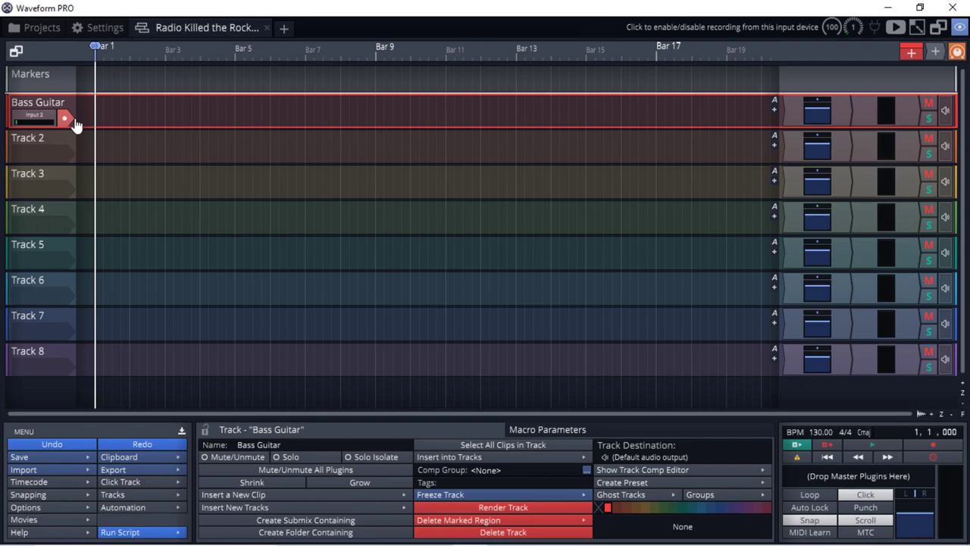
click(74, 120)
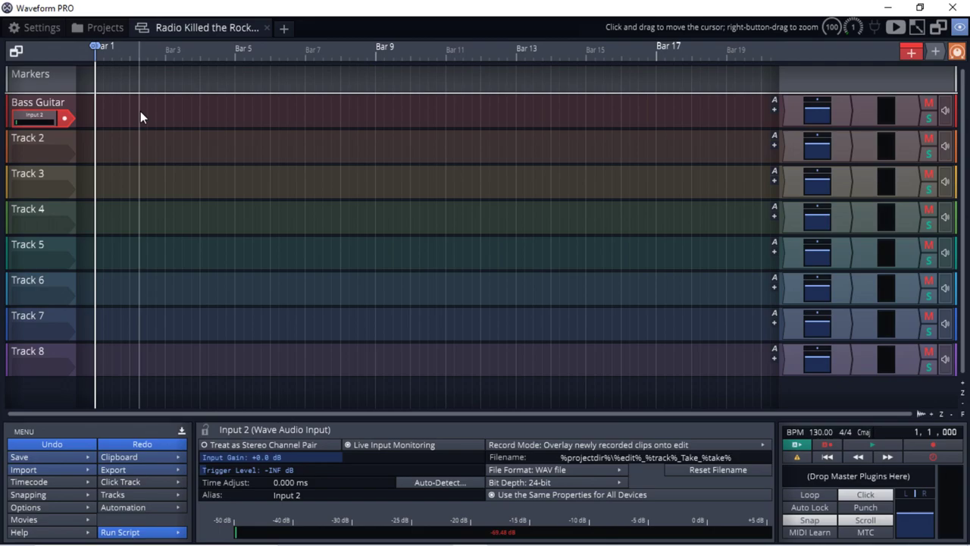
click(869, 495)
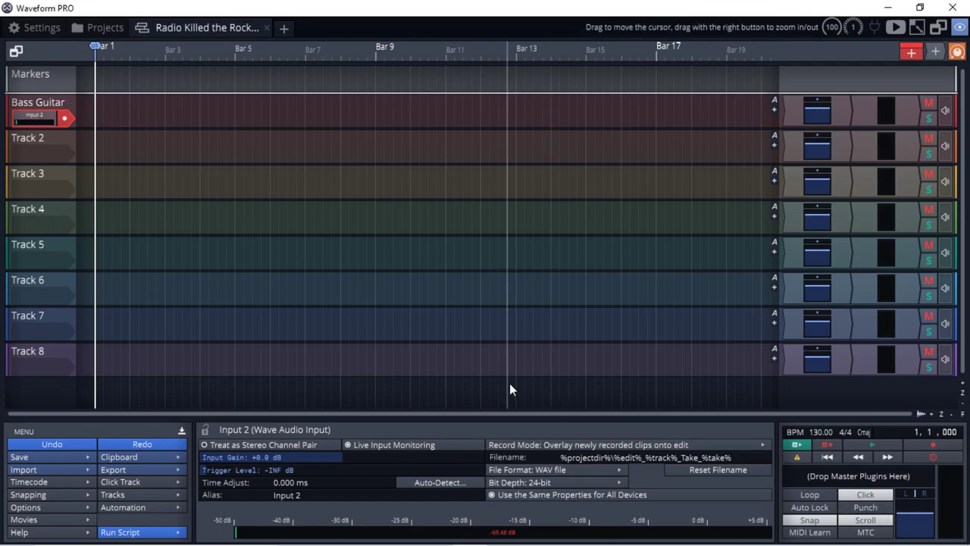
Record the first bass take, Bass Guitar Recording 1, across bars 1 to 27
click(938, 452)
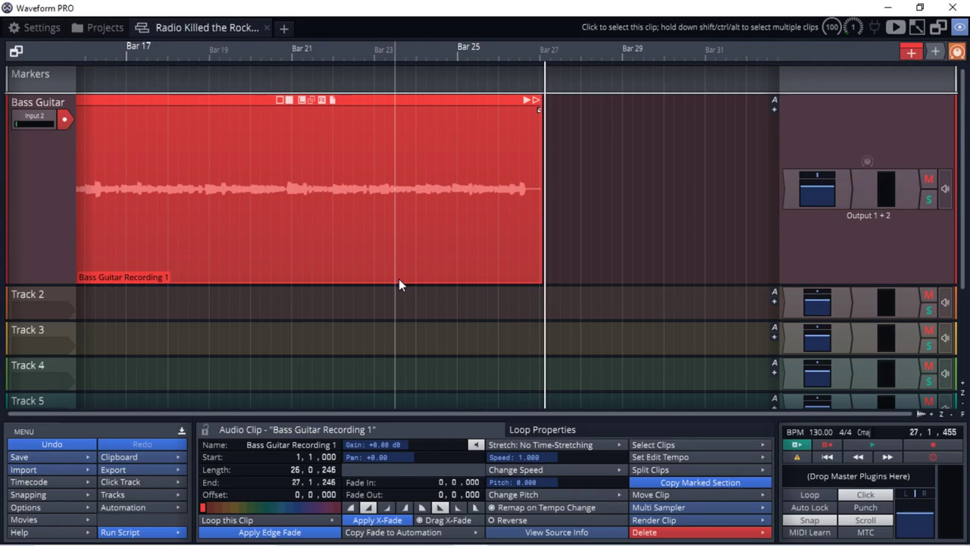
Record a second take from bar 29 to about bar 50, then park the playhead near bar 54
click(623, 176)
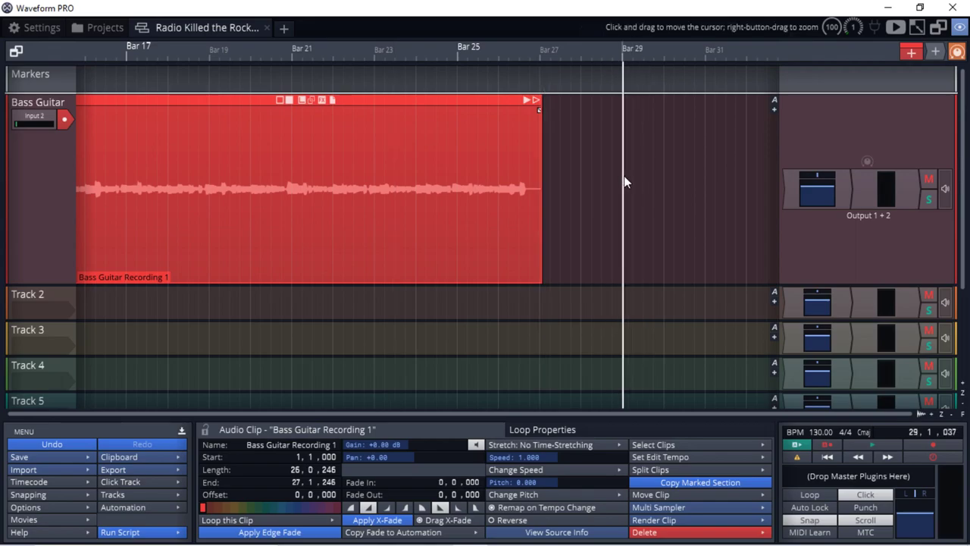
click(930, 445)
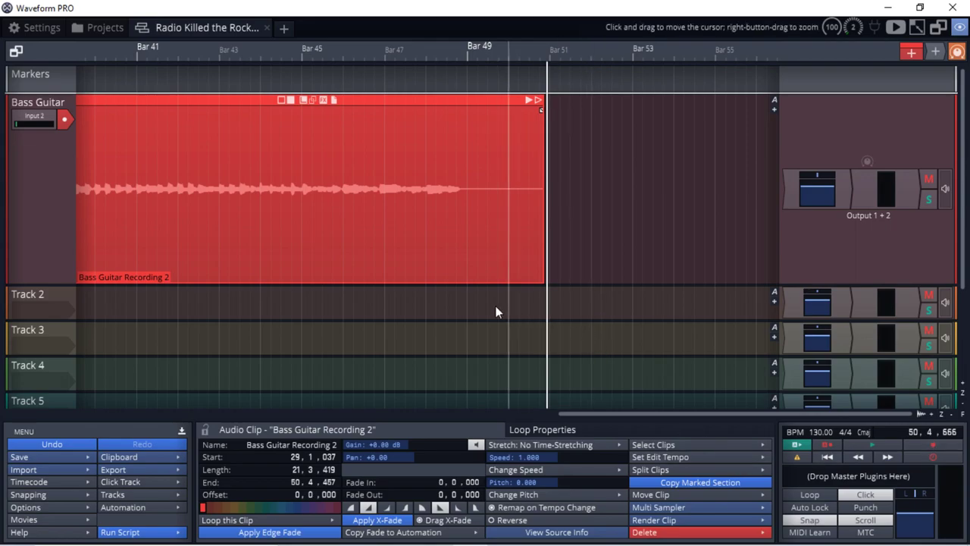
scroll(561, 235, down, 1)
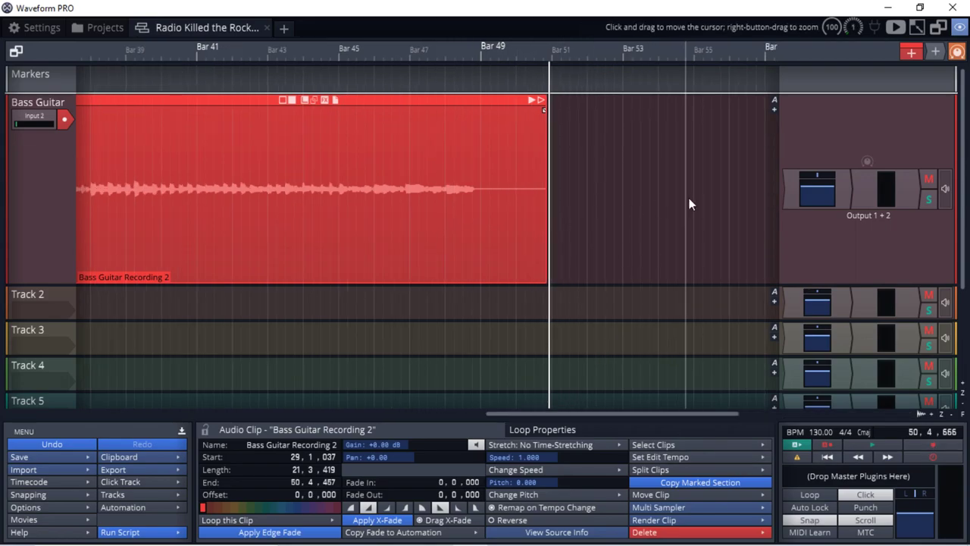
click(659, 203)
Record the third bass take, Bass Guitar Recording 3, from bar 54 to bar 101
scroll(675, 203, up, 1)
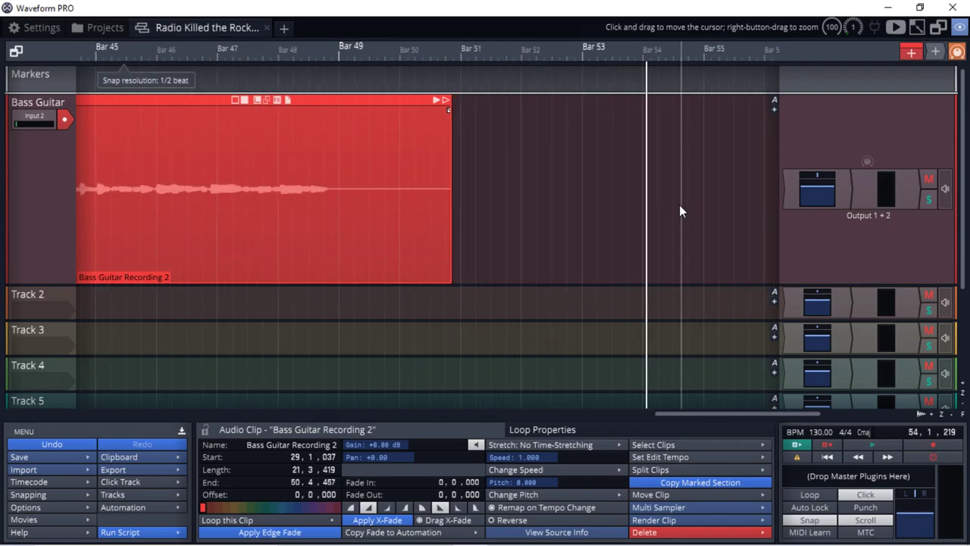
click(926, 444)
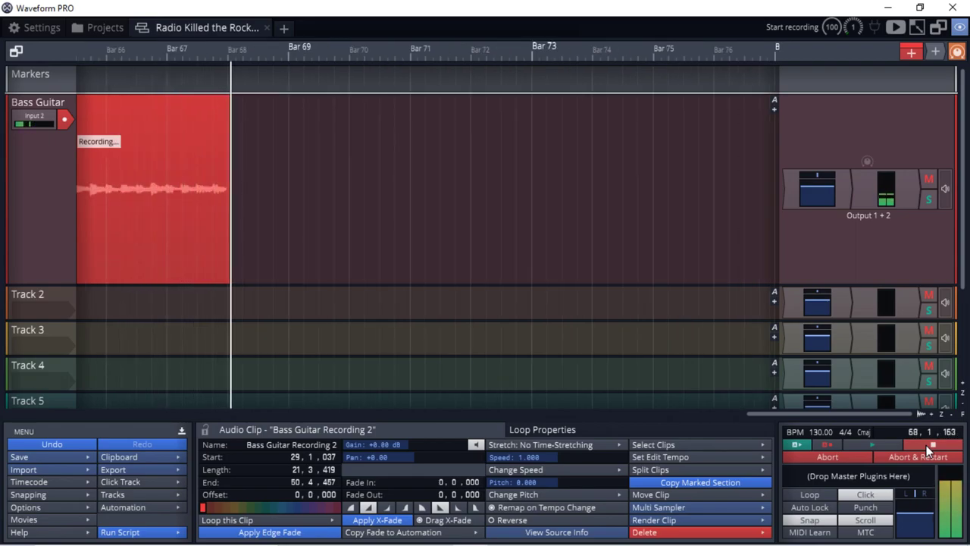
click(926, 444)
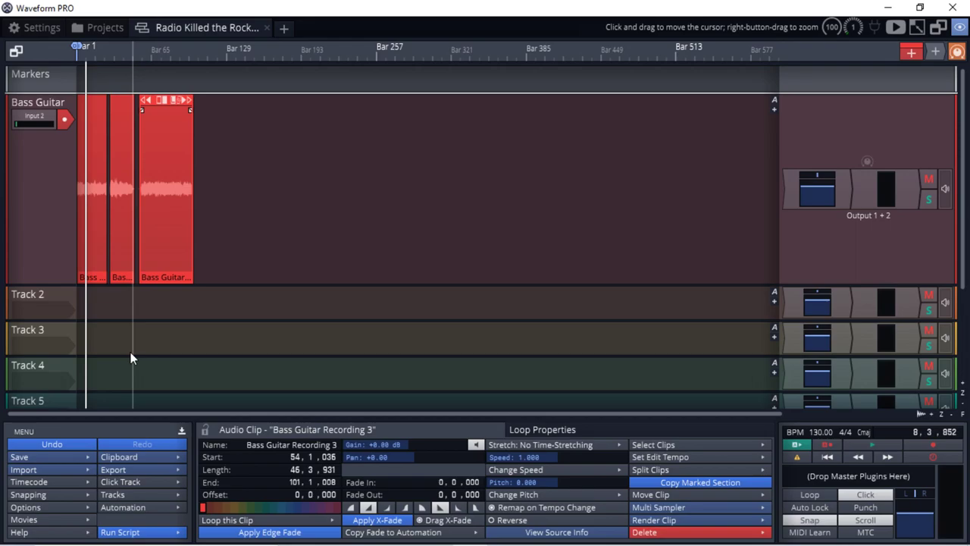
Trim Bass Guitar Recording 1 to start at bar 2 and play it back to check
scroll(130, 351, up, 5)
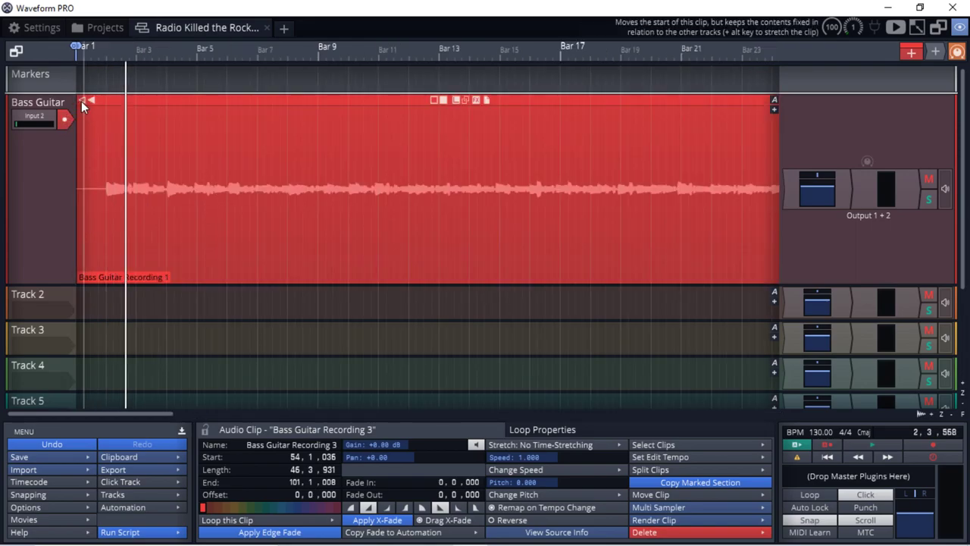
drag(81, 100, 109, 107)
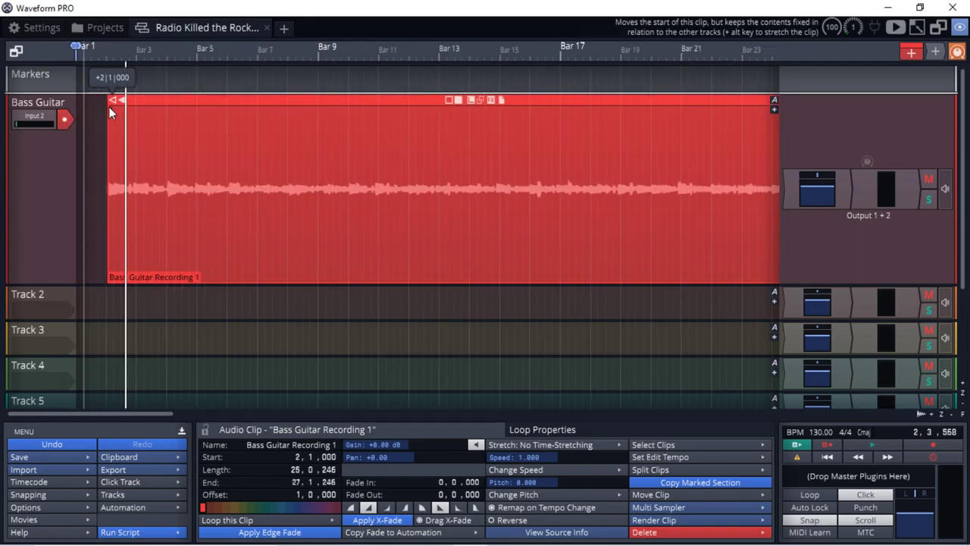
scroll(242, 326, up, 2)
key(space)
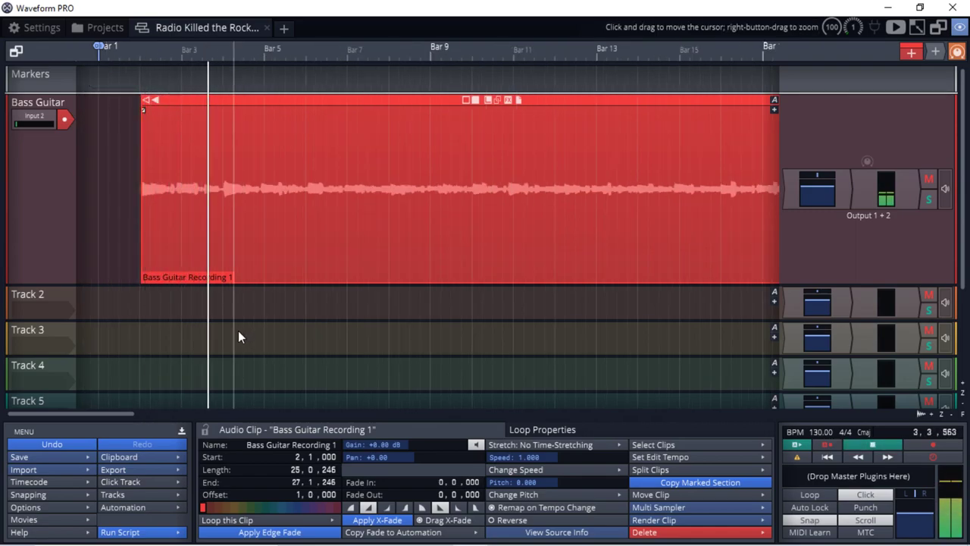
key(space)
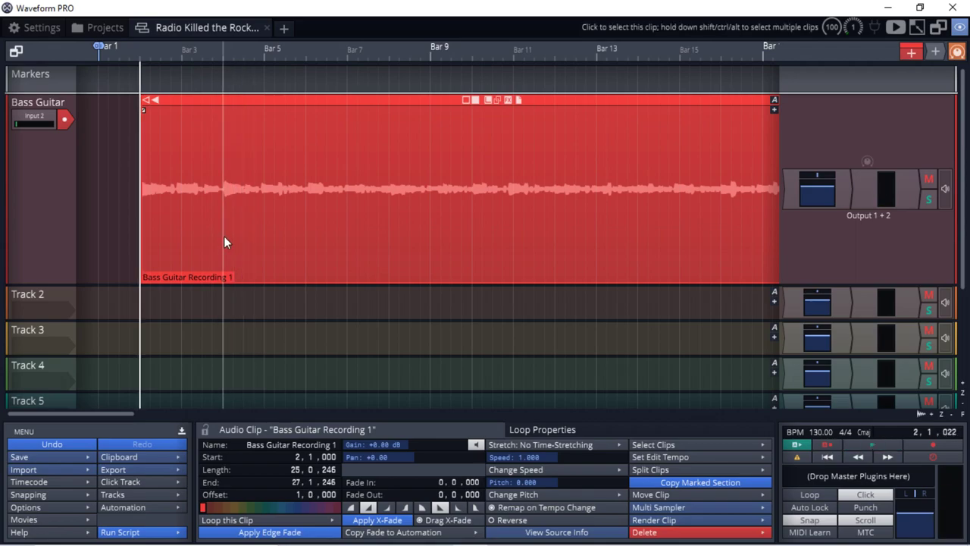
key(space)
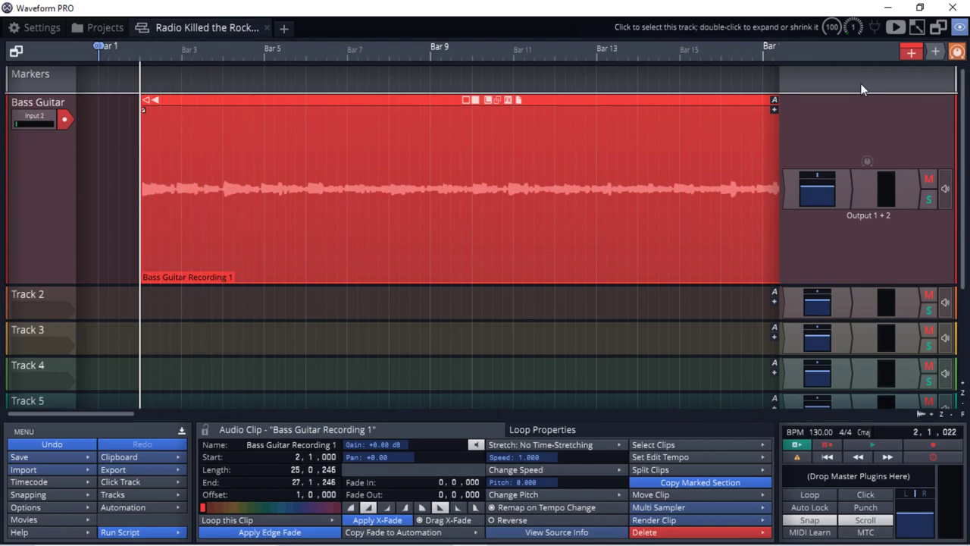
Add a bars-and-beats marker at bar 2 named Intro and play from it
mouse_move(827, 72)
mouse_down()
mouse_move(216, 190)
mouse_move(154, 83)
mouse_up()
click(228, 91)
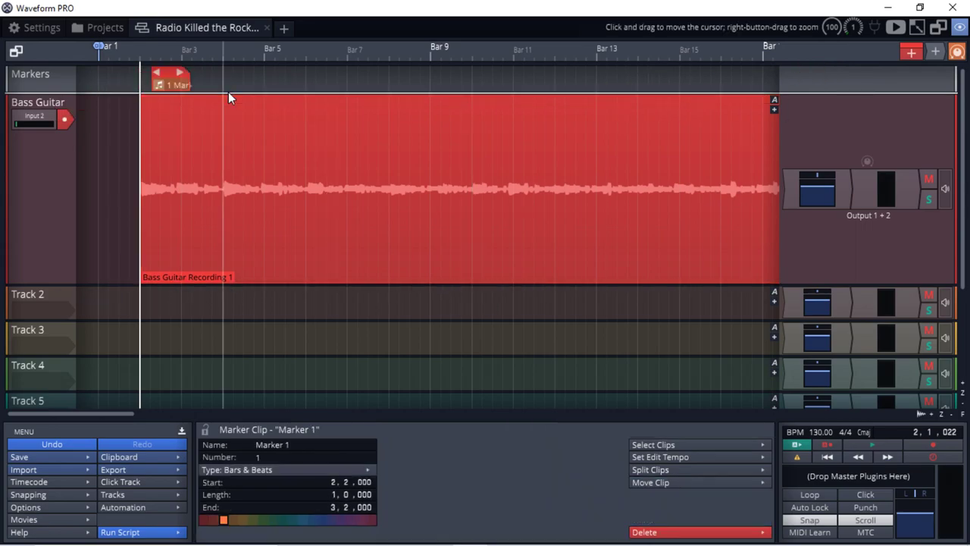
scroll(168, 76, up, 2)
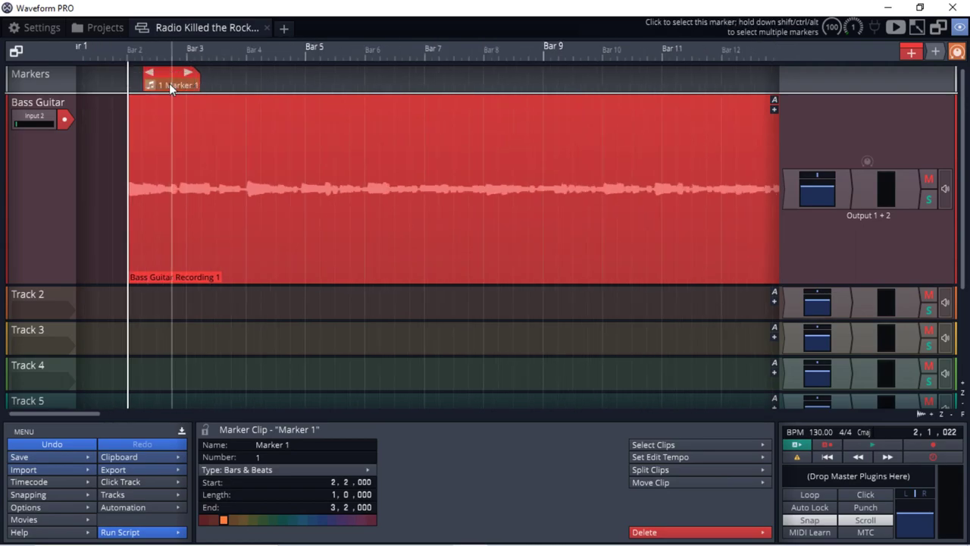
click(169, 83)
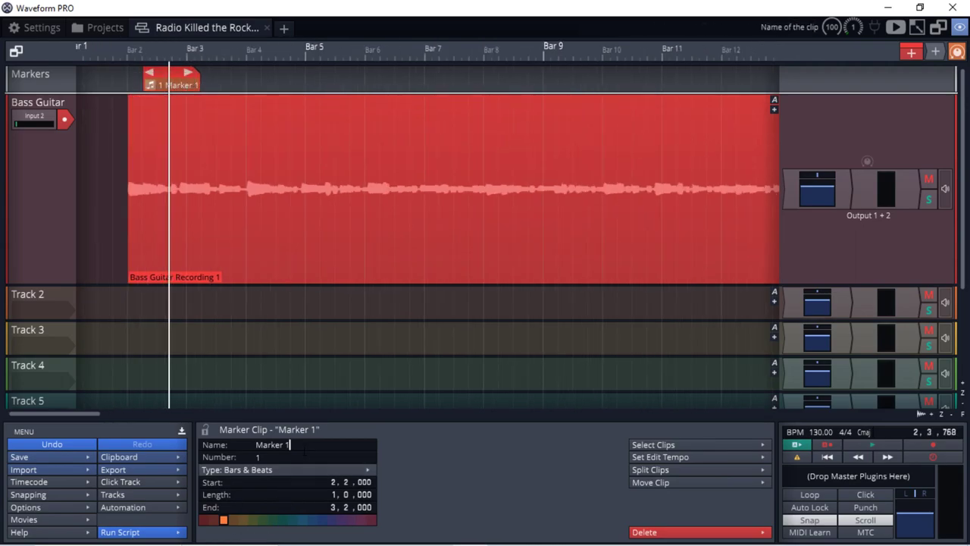
text(Intro)
key(Return)
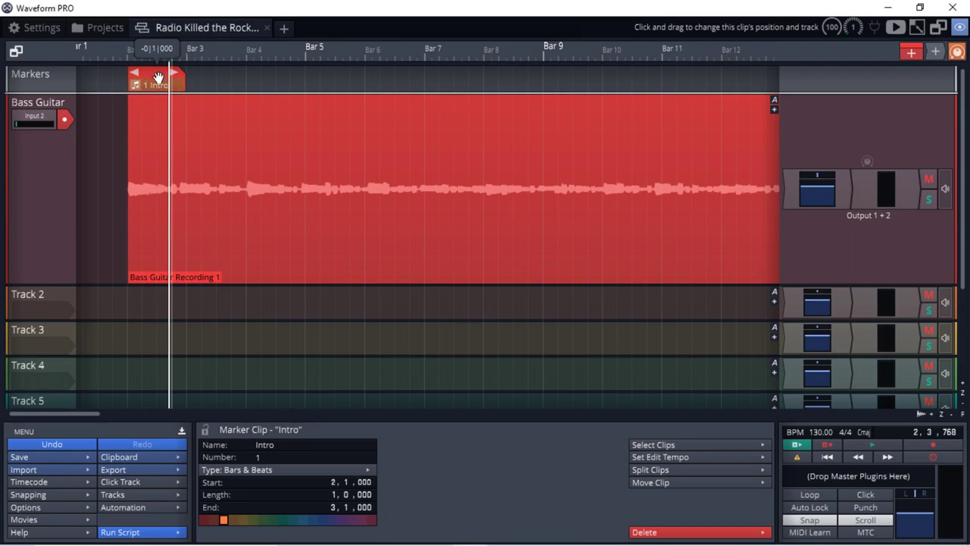
key(space)
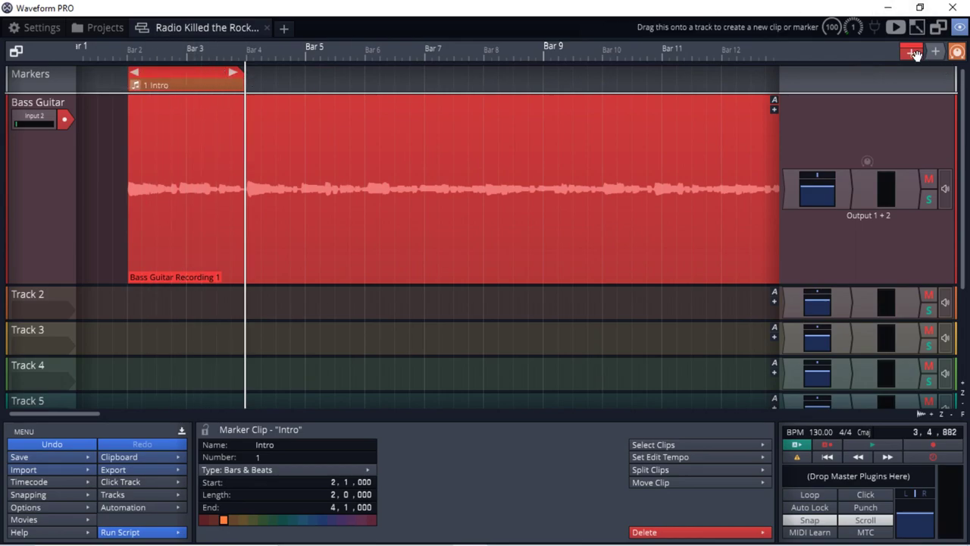
Add Marker 2 ending at bar 11, end Recording 1 at bar 12, and pull Recording 2 earlier
drag(757, 77, 264, 77)
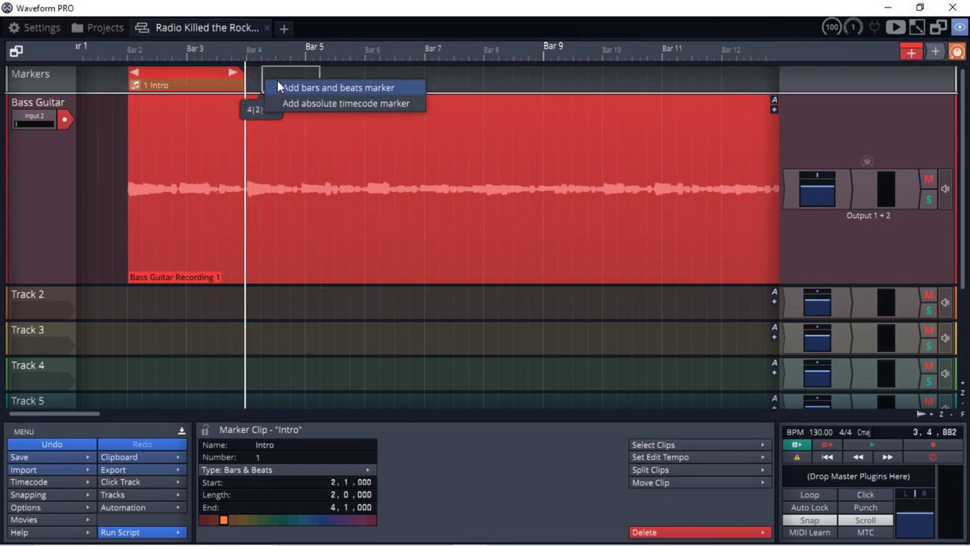
click(300, 82)
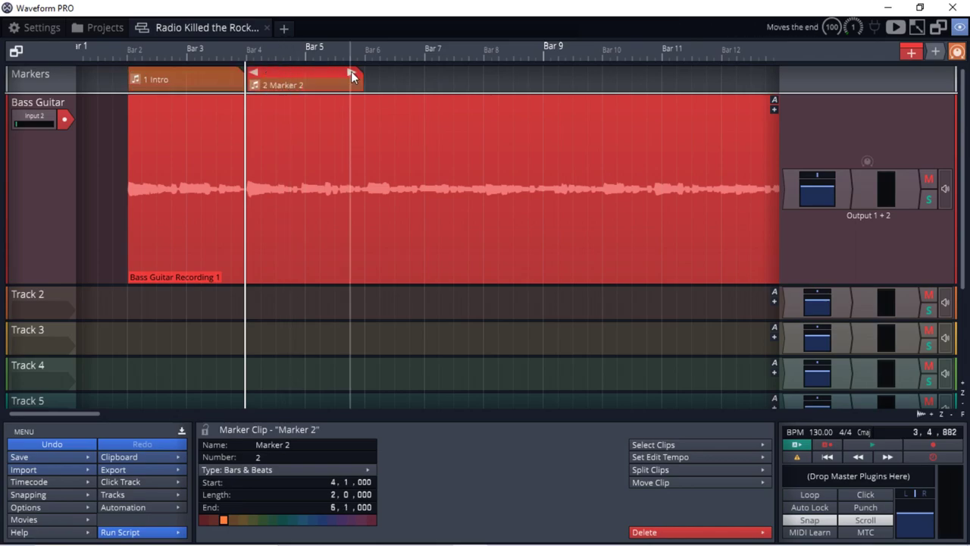
drag(351, 76, 710, 86)
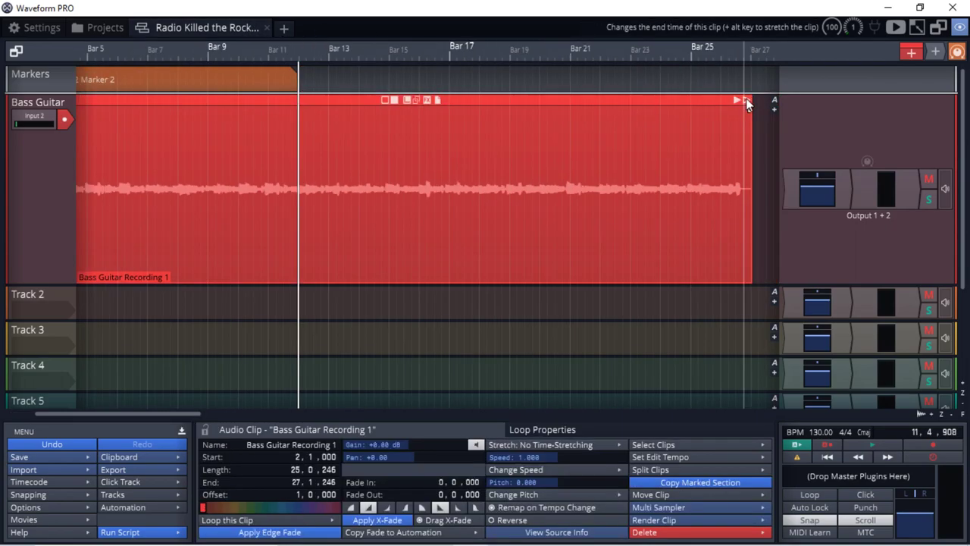
drag(746, 104, 290, 114)
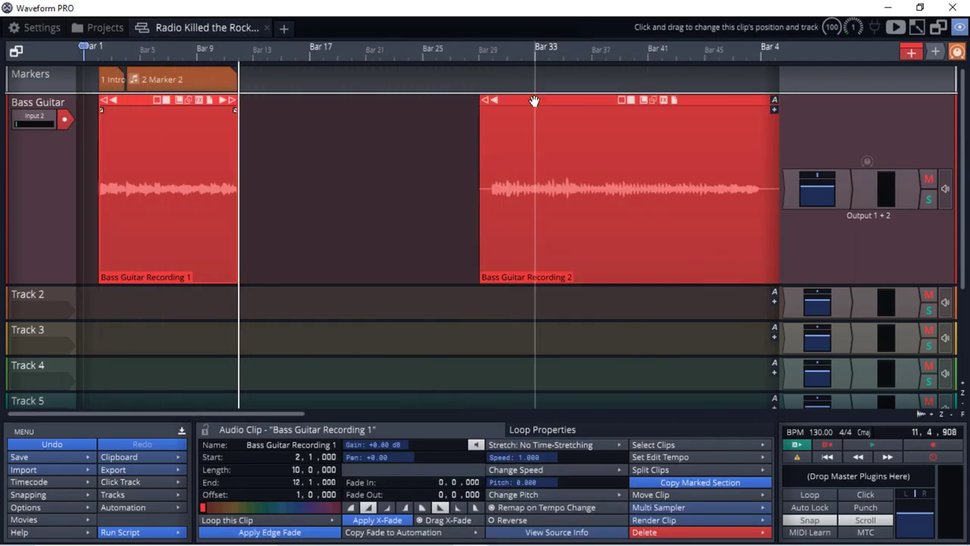
drag(534, 101, 335, 121)
Place Recording 2 at bar 12, split it at bar 28, and delete the leftover tail
click(695, 215)
scroll(697, 203, up, 4)
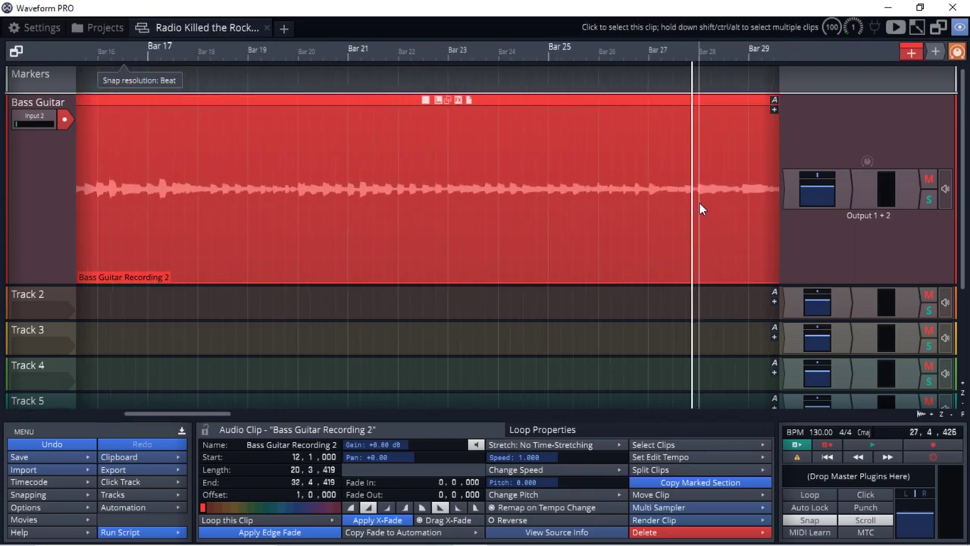
click(696, 204)
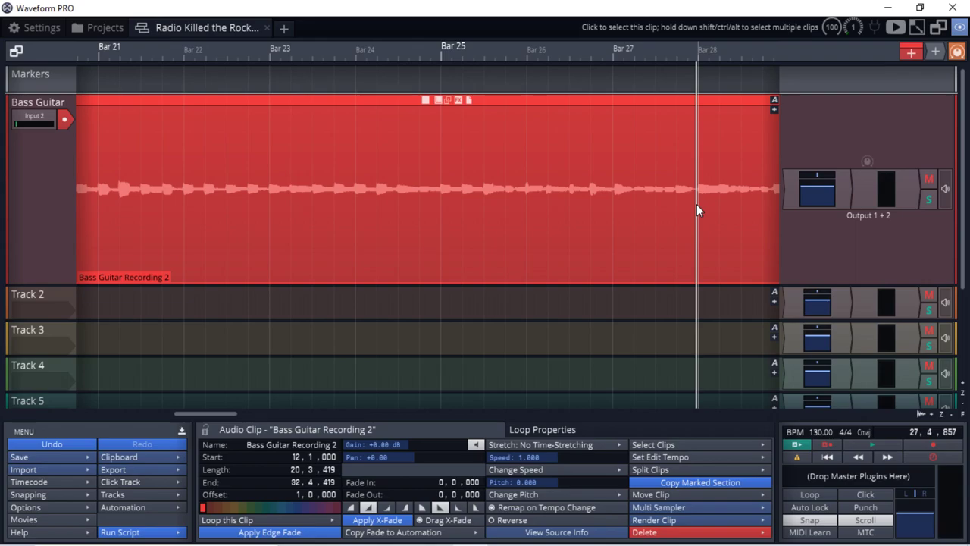
key(s)
click(709, 197)
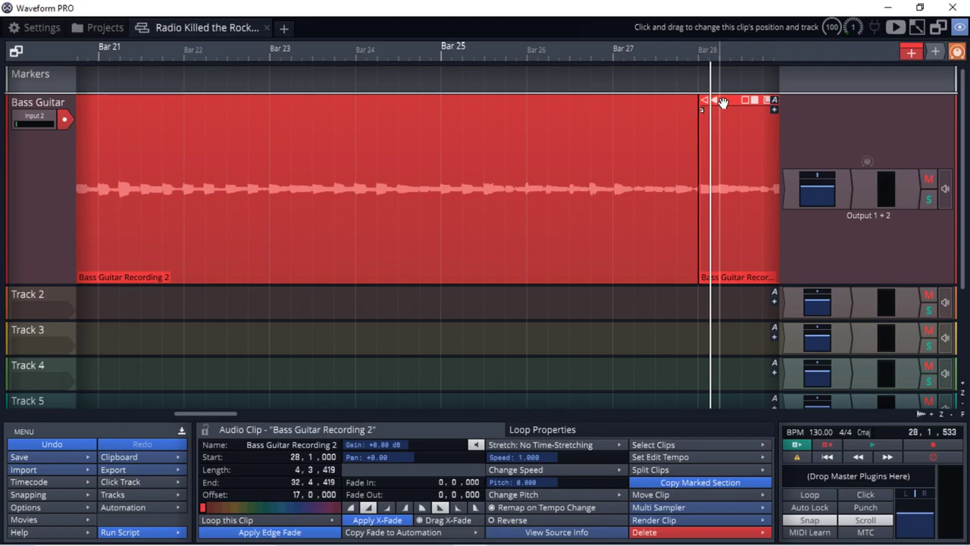
key(Delete)
Add markers at bars 12 and 20, naming the sections Chorus, Verse and Pre Chorus
drag(102, 86, 257, 89)
click(292, 94)
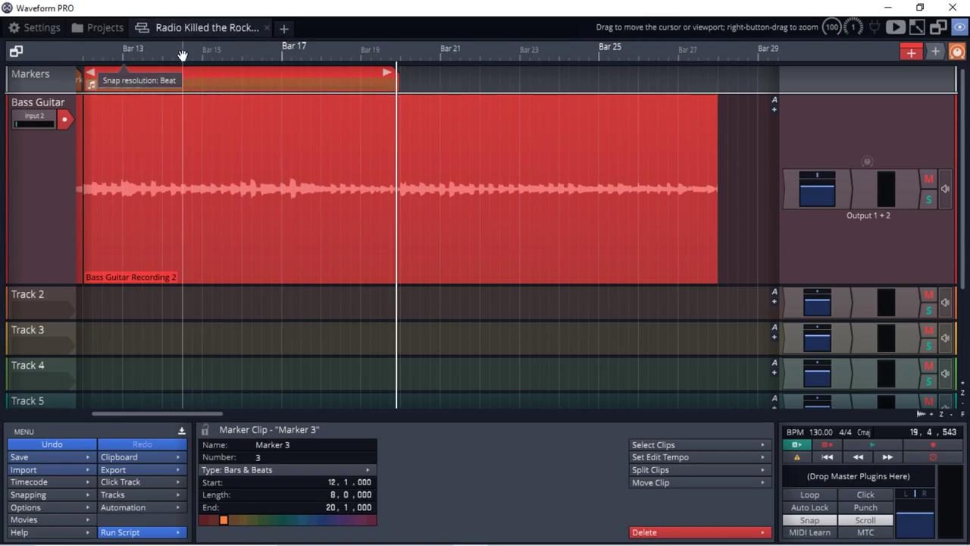
drag(184, 47, 349, 55)
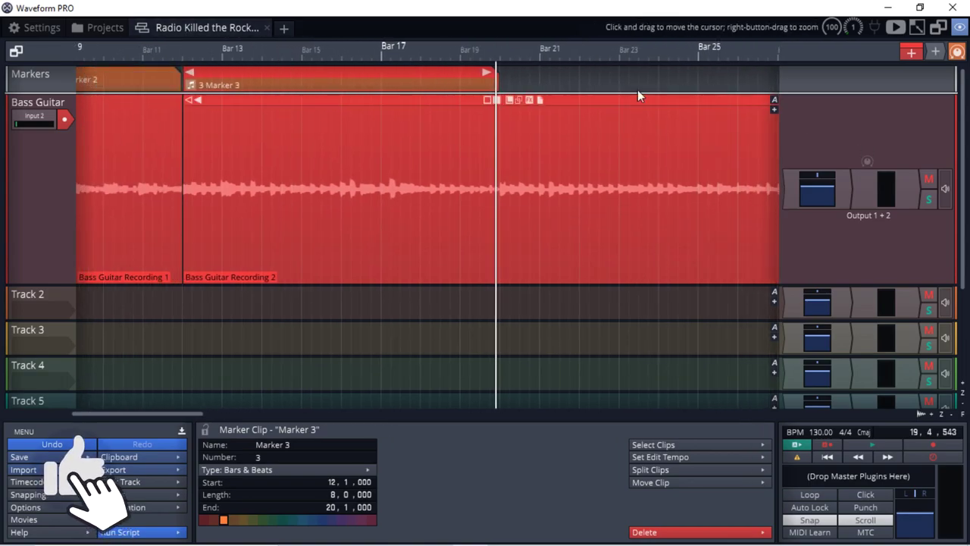
click(228, 86)
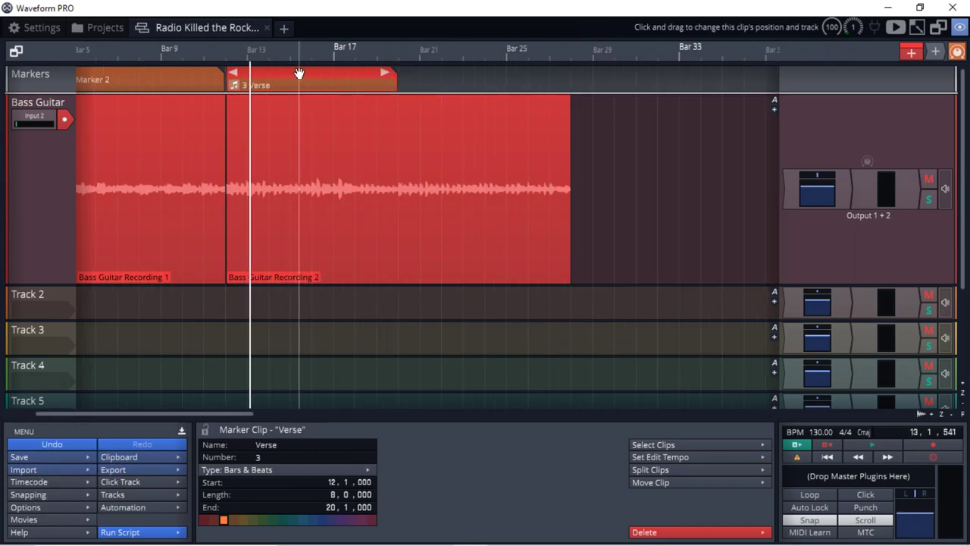
drag(301, 79, 478, 79)
click(446, 79)
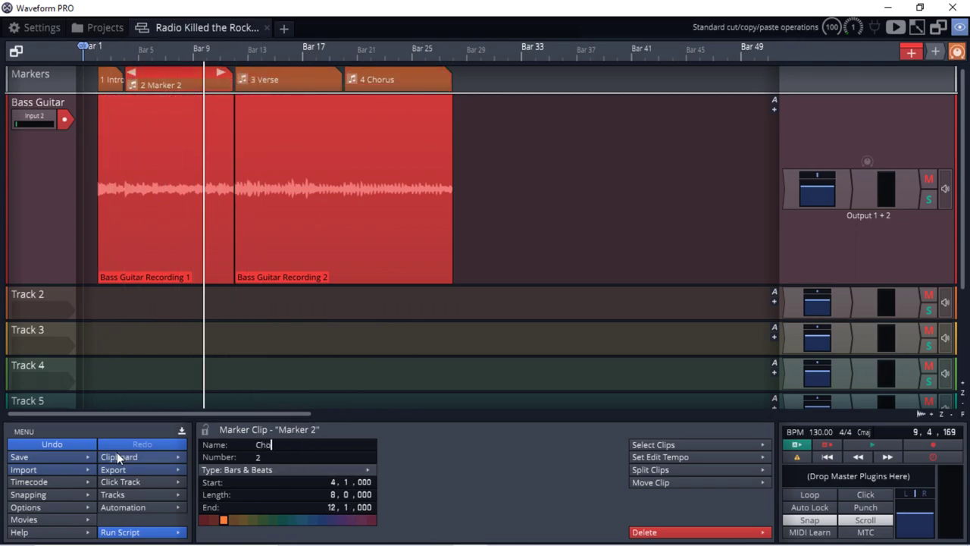
text(s)
key(Return)
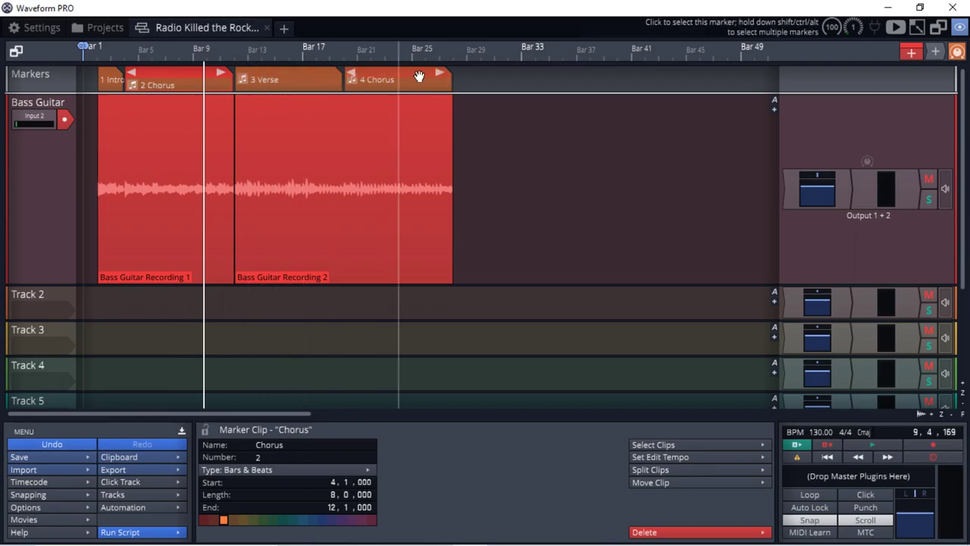
click(410, 70)
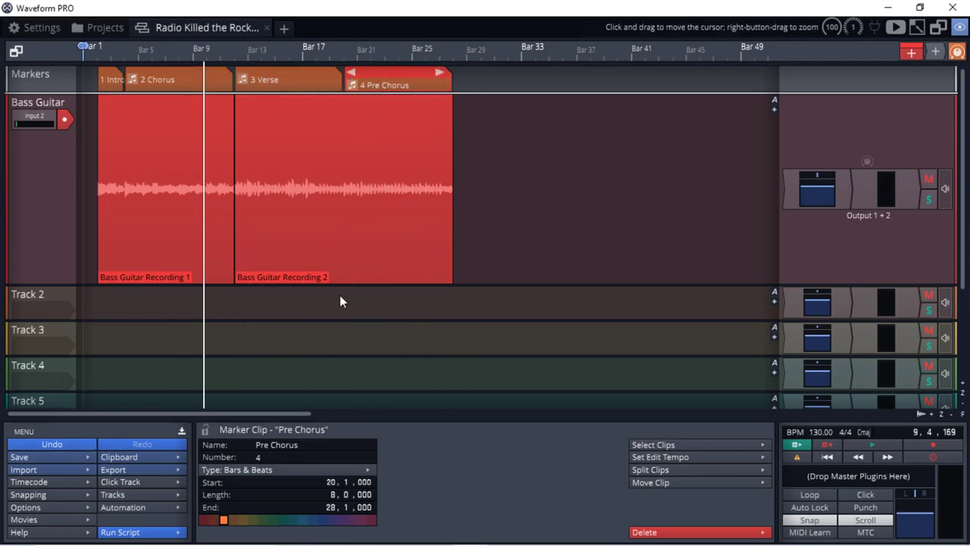
scroll(441, 188, down, 4)
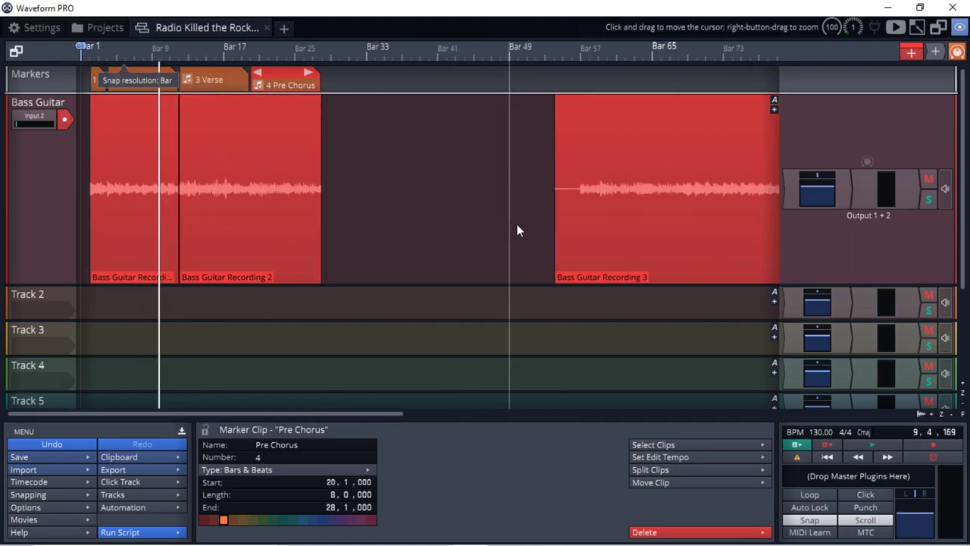
Copy Bass Guitar Recording 1 and the Chorus marker to bar 28
scroll(136, 305, up, 2)
scroll(151, 129, left, 2)
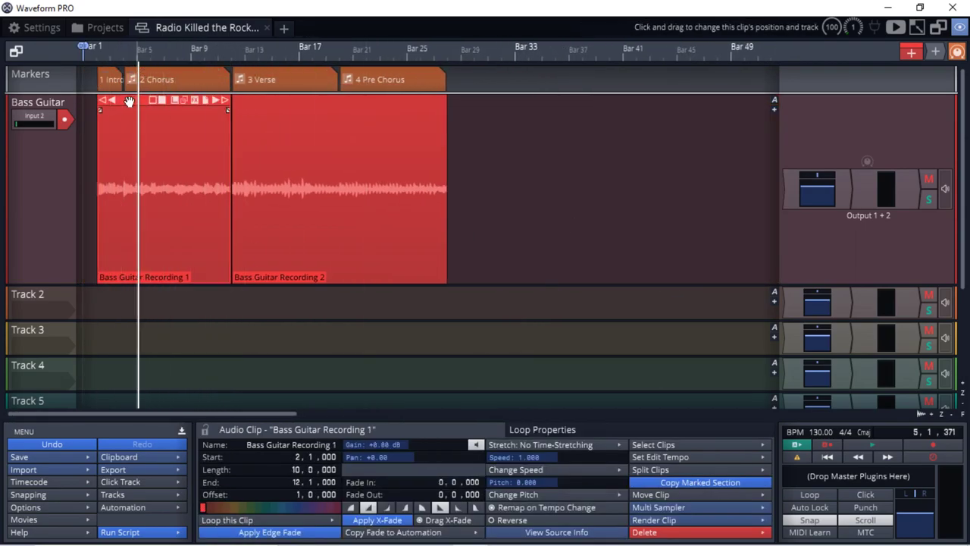
drag(130, 104, 454, 112)
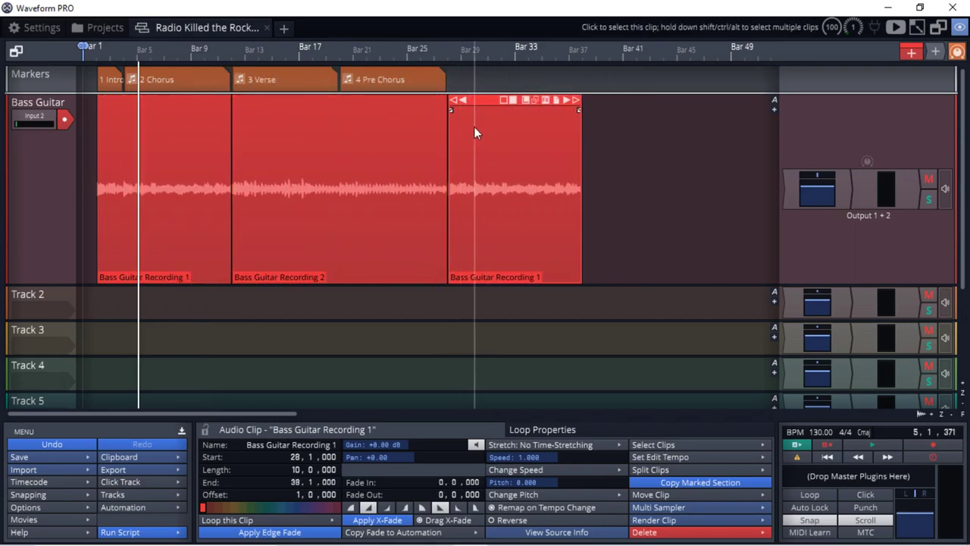
shift+click(207, 212)
shift+click(281, 219)
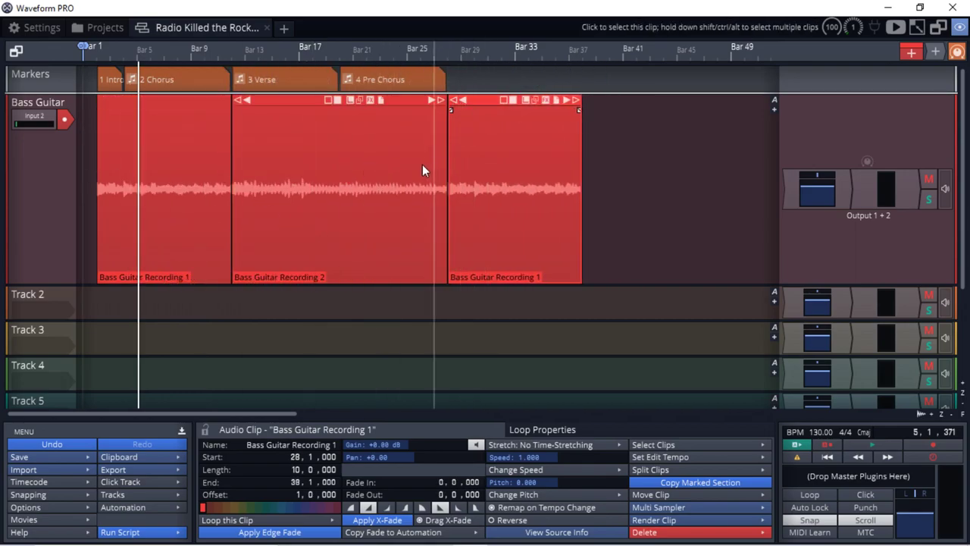
click(356, 195)
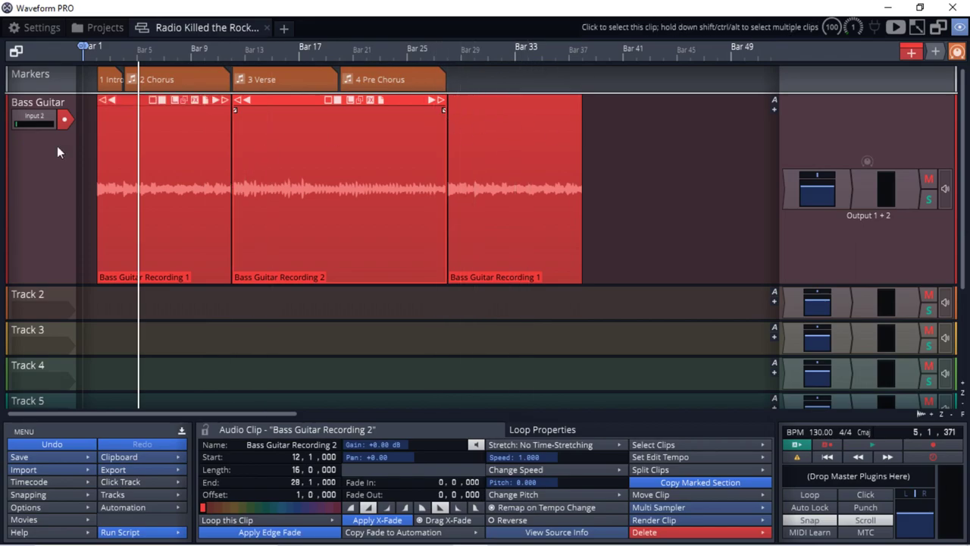
click(162, 73)
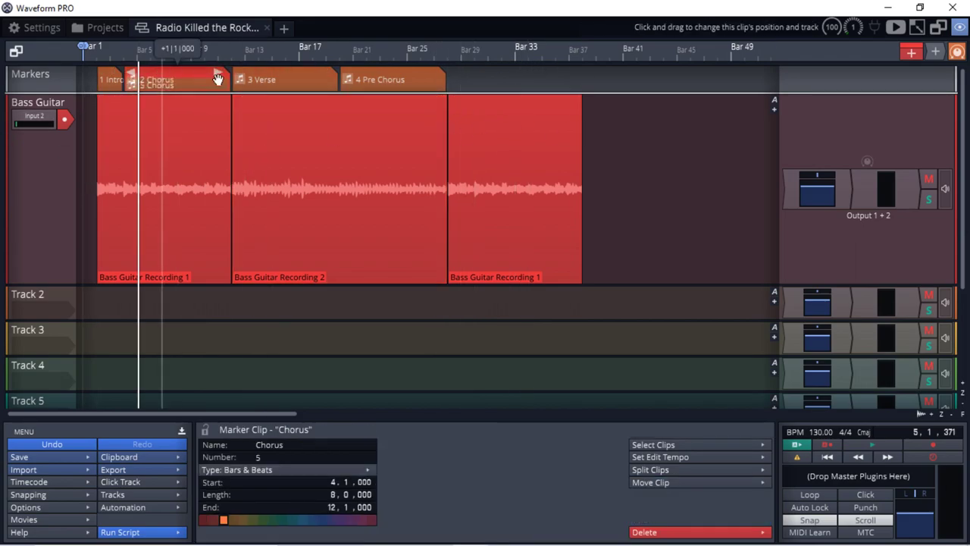
drag(217, 79, 517, 98)
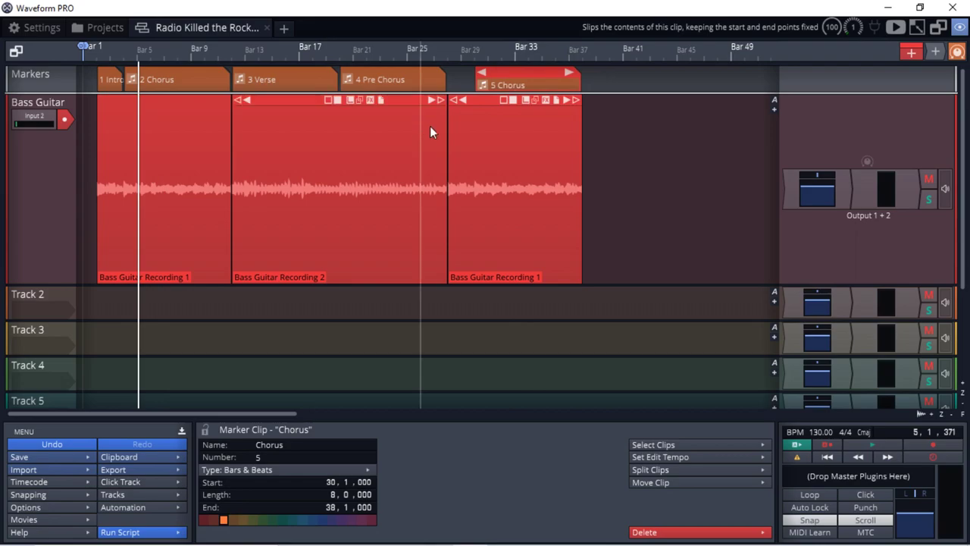
click(455, 99)
mouse_move(462, 103)
mouse_down()
mouse_move(474, 102)
mouse_move(472, 79)
mouse_up()
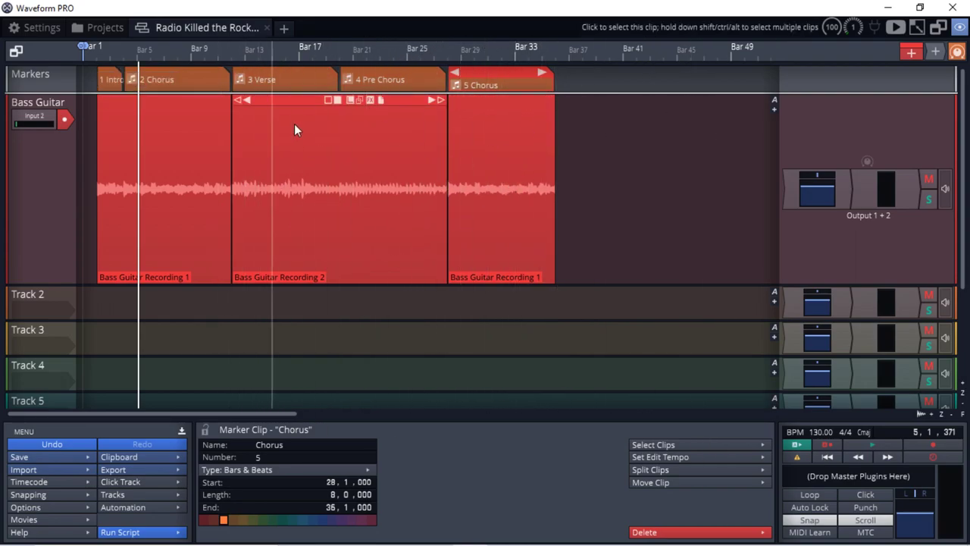
Copy Bass Guitar Recording 2 plus the Verse and Pre Chorus markers to bar 36
click(262, 101)
drag(274, 101, 598, 100)
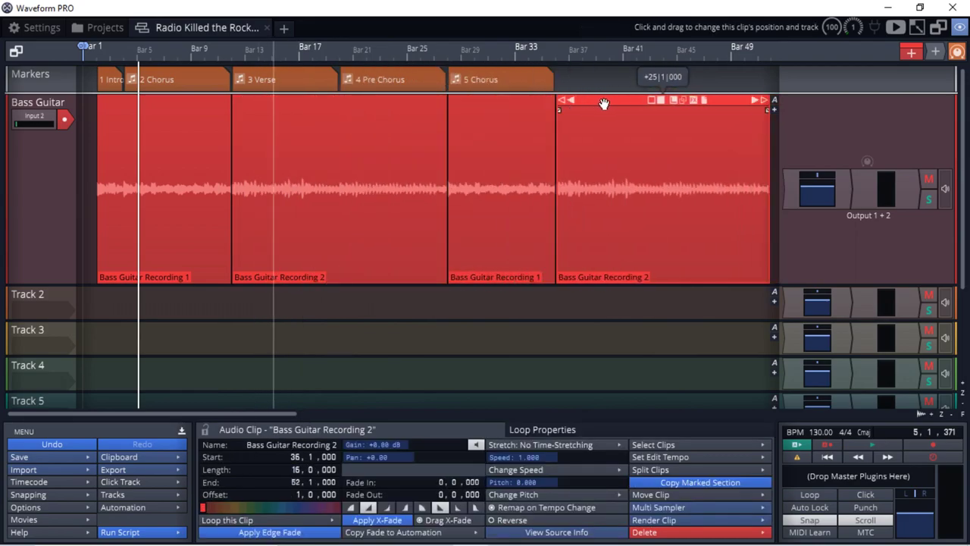
click(258, 79)
shift+click(379, 79)
drag(258, 75, 593, 106)
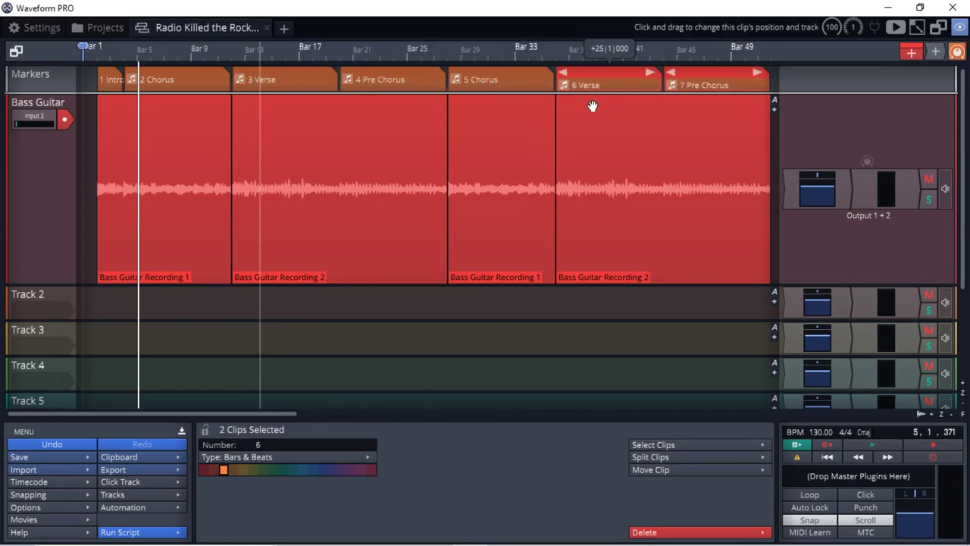
Copy the bar-28 chorus clip and the 5 Chorus marker to bar 52
click(449, 182)
scroll(448, 181, right, 5)
click(226, 82)
click(228, 104)
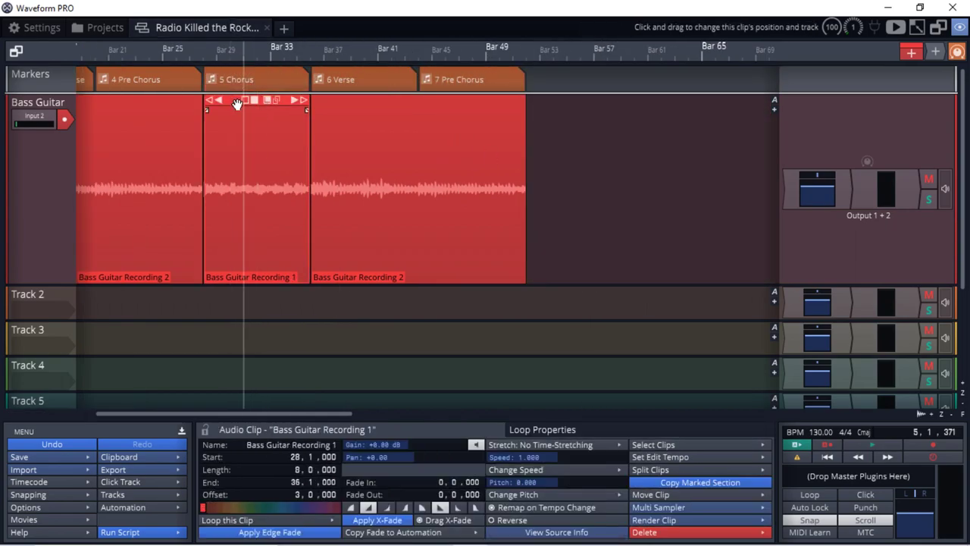
drag(235, 103, 559, 104)
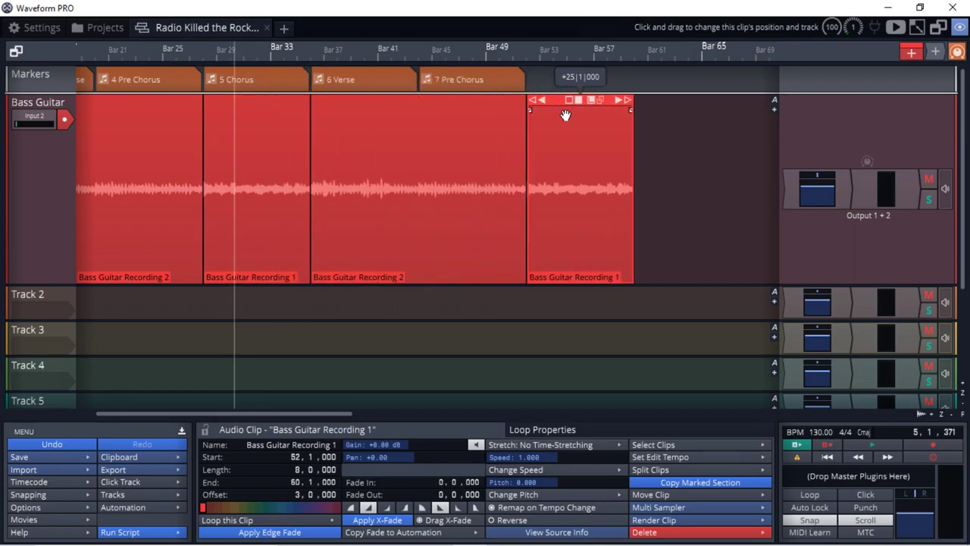
drag(228, 74, 551, 73)
scroll(469, 160, down, 3)
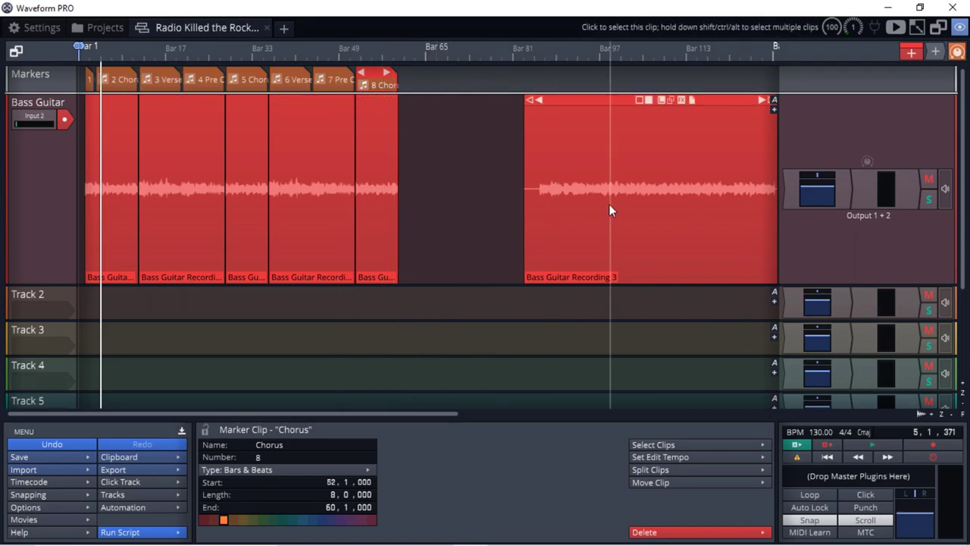
Move Bass Guitar Recording 3 earlier and trim away its first 15 bars
drag(570, 102, 527, 103)
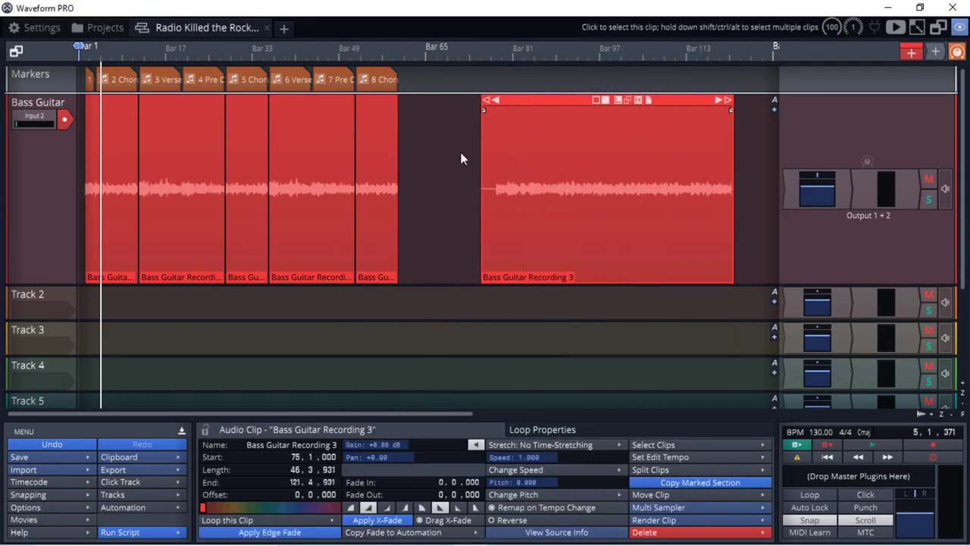
scroll(493, 189, up, 5)
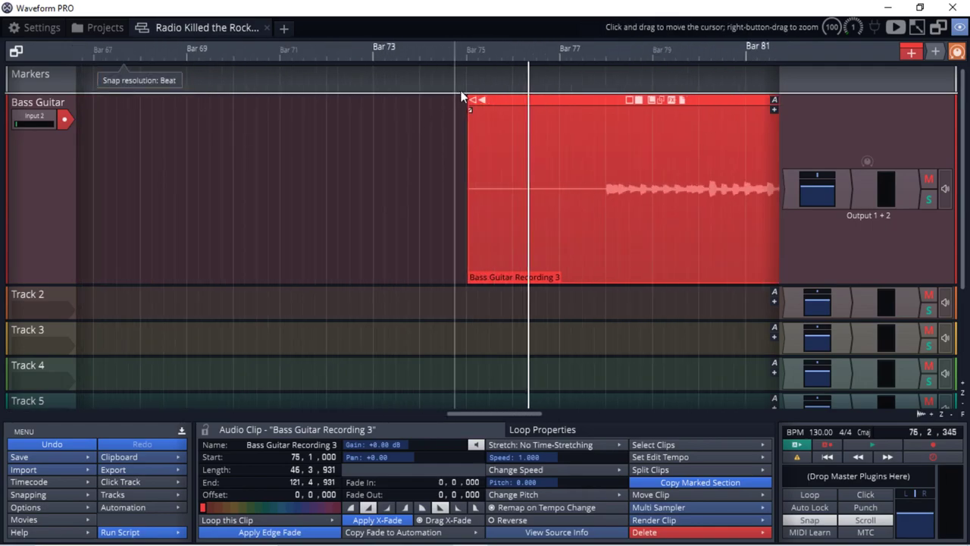
drag(471, 100, 382, 140)
scroll(605, 122, down, 3)
Play back from around bar 60 to hear how the clips join
click(351, 312)
key(space)
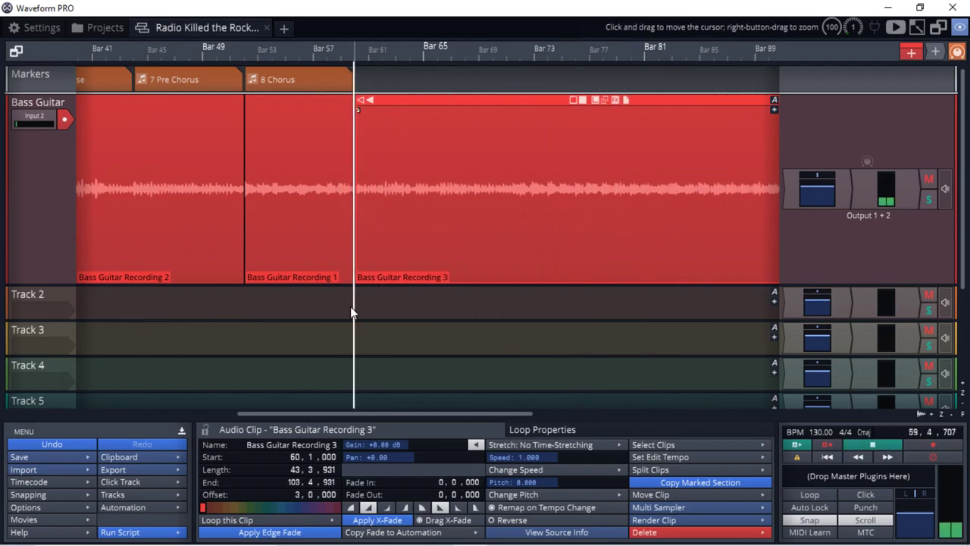
scroll(363, 303, up, 3)
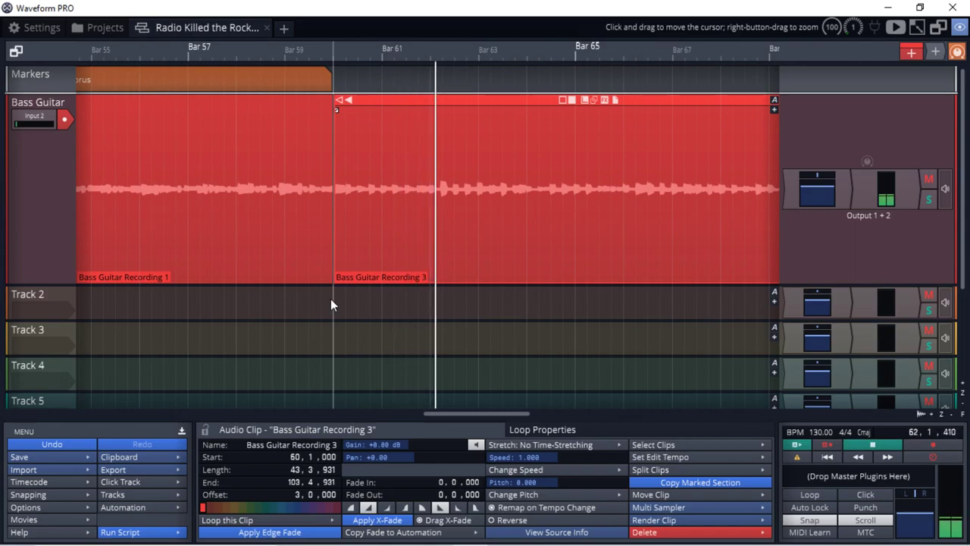
scroll(330, 300, up, 1)
scroll(330, 298, down, 3)
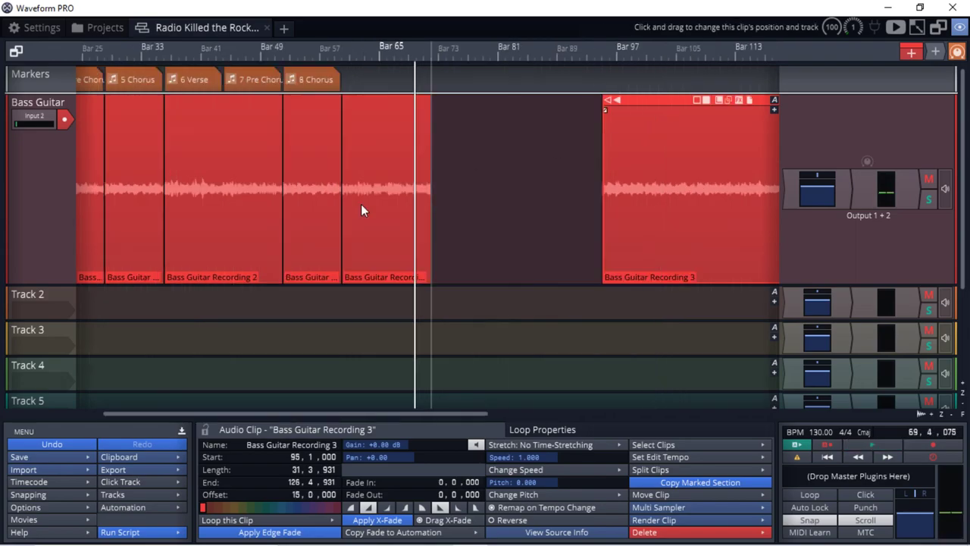
mouse_move(390, 105)
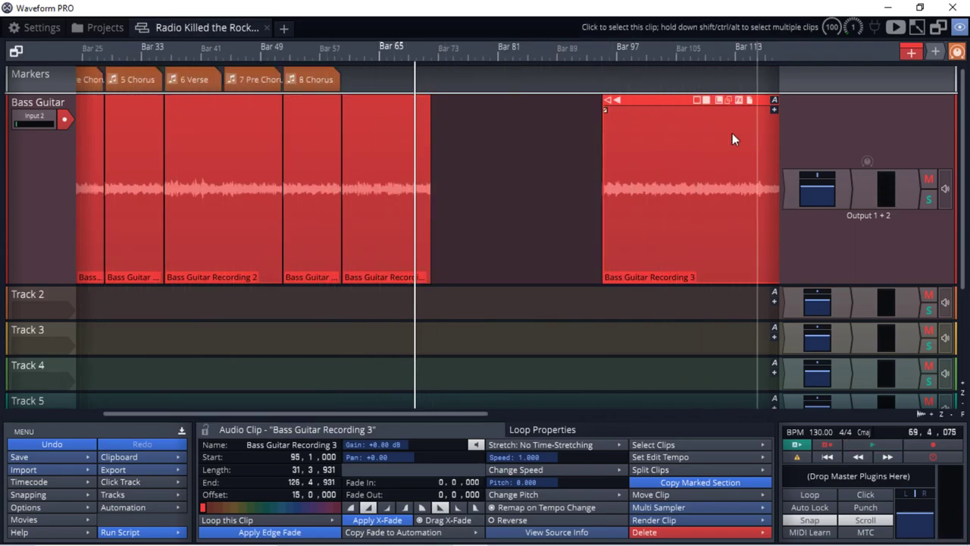
scroll(469, 167, down, 3)
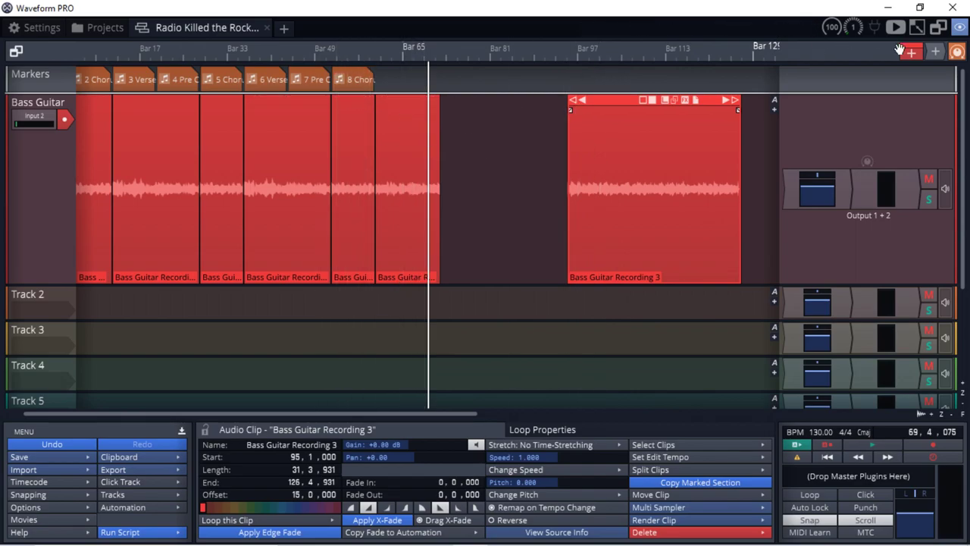
Add a ninth bars-and-beats marker after 8 Chorus, sized to span bars 60 to 72
mouse_move(911, 51)
mouse_down()
mouse_move(574, 91)
mouse_move(401, 82)
mouse_up()
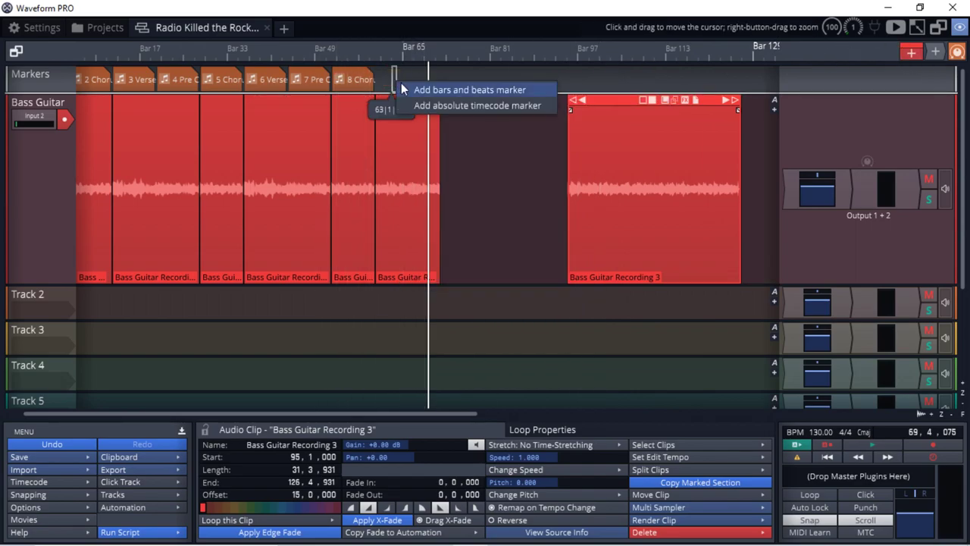
click(444, 89)
scroll(394, 86, up, 2)
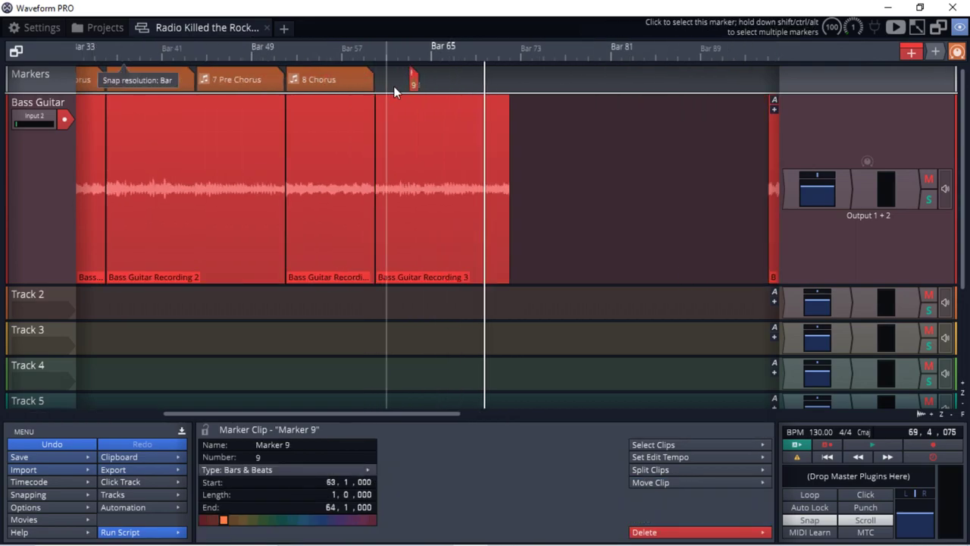
scroll(393, 85, up, 2)
drag(454, 79, 300, 83)
scroll(396, 106, down, 2)
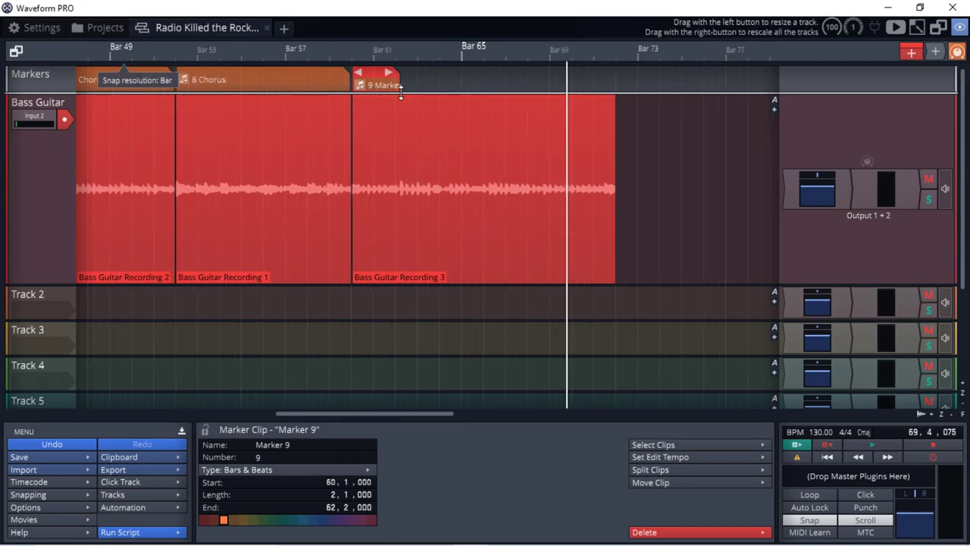
mouse_move(401, 88)
mouse_down()
mouse_move(590, 83)
mouse_move(565, 84)
mouse_up()
click(396, 91)
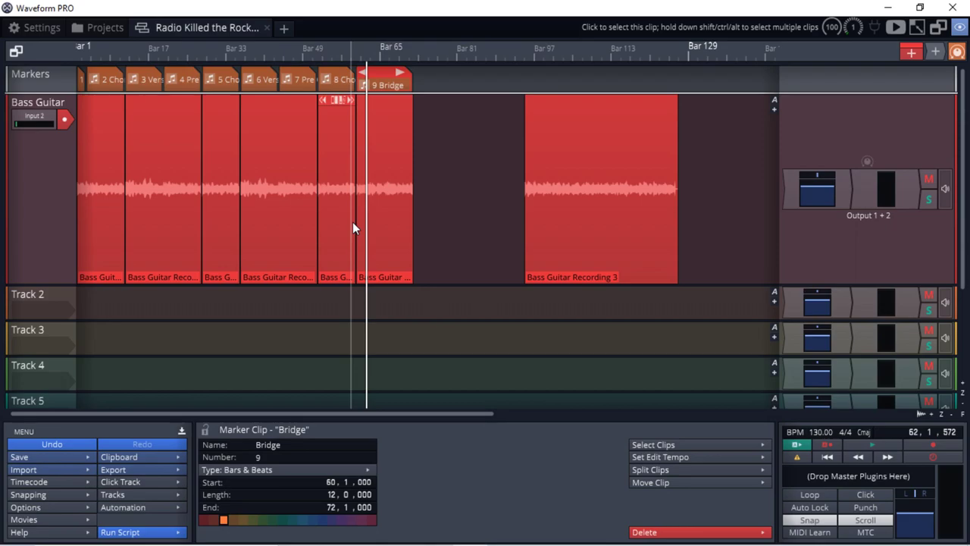
Copy the 2 Chorus marker to make new Chorus markers at bars 72, 80, 88 and 96
click(105, 76)
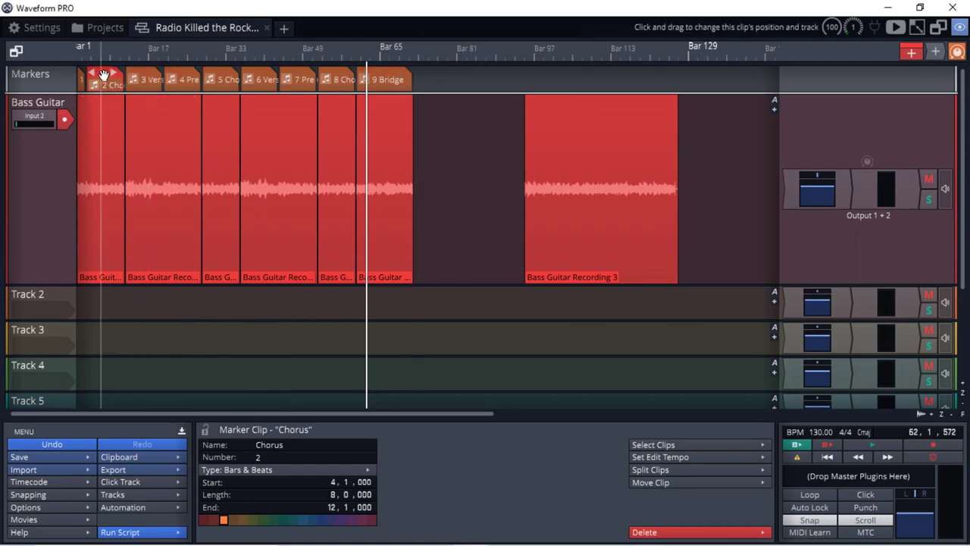
mouse_move(104, 76)
mouse_down()
mouse_move(178, 64)
mouse_move(435, 63)
mouse_move(424, 64)
mouse_move(565, 81)
mouse_move(555, 83)
mouse_move(534, 76)
mouse_move(683, 72)
mouse_up()
scroll(443, 78, up, 3)
scroll(443, 78, up, 1)
scroll(498, 106, down, 5)
scroll(554, 83, up, 3)
scroll(594, 95, down, 4)
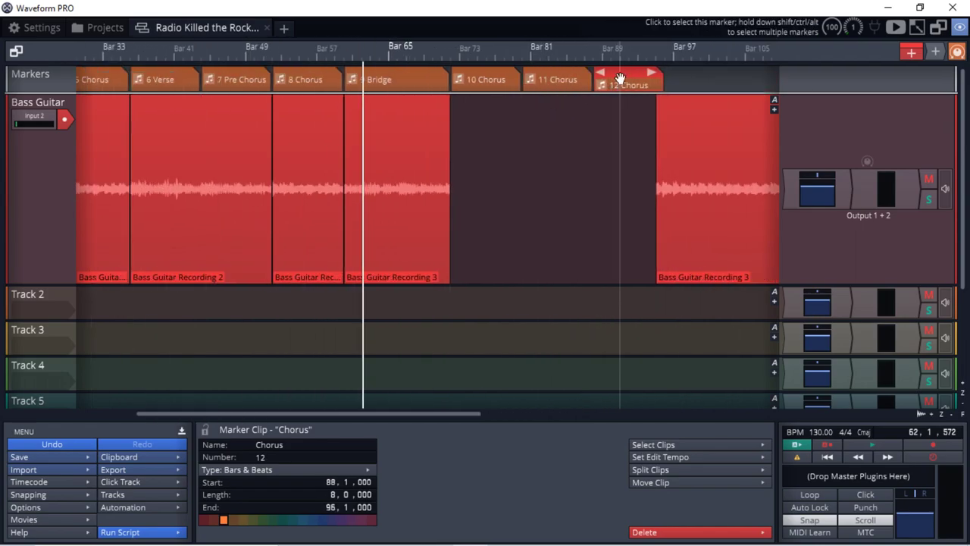
drag(620, 78, 691, 76)
scroll(578, 118, down, 2)
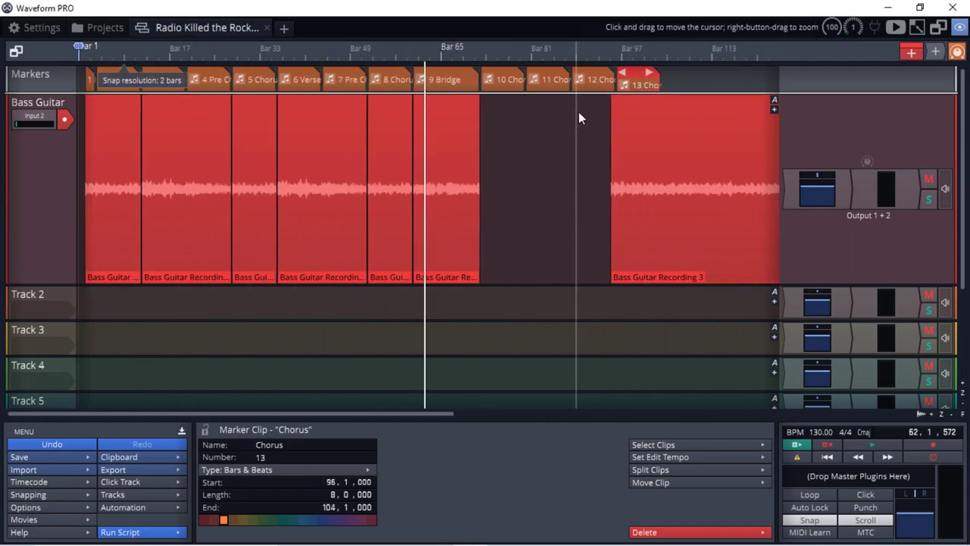
scroll(581, 110, right, 3)
scroll(440, 114, left, 1)
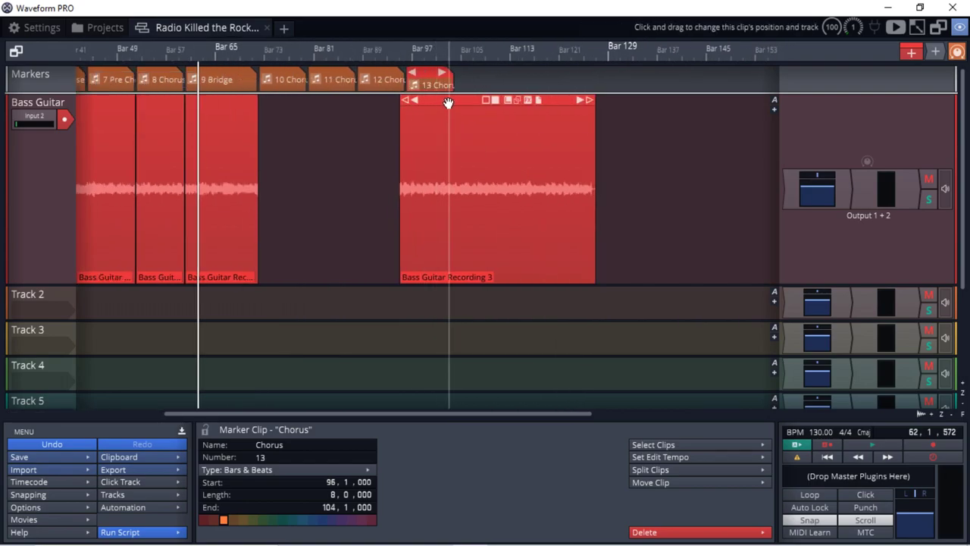
Move the Bass Guitar Recording 3 clip to start at bar 72, after the Bridge
drag(448, 103, 301, 133)
scroll(455, 148, left, 2)
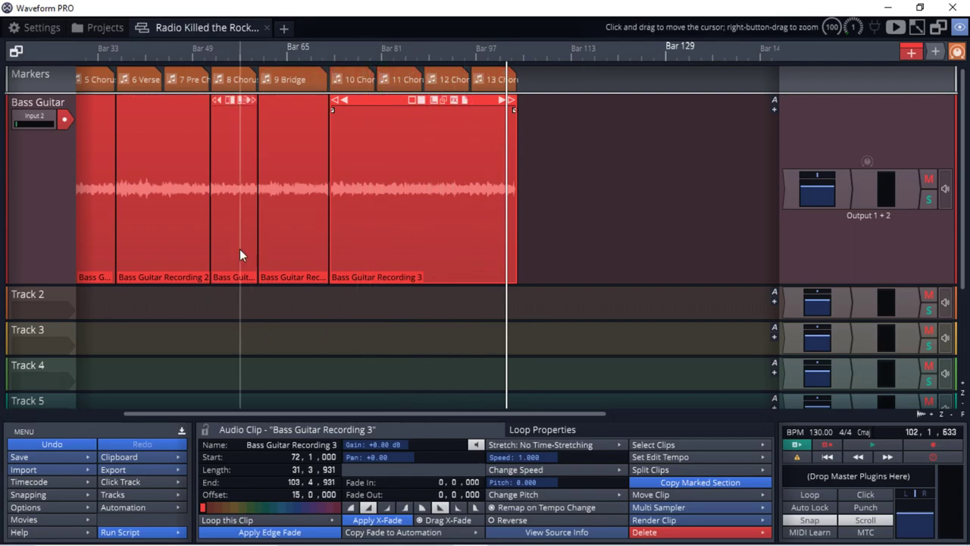
scroll(602, 241, down, 2)
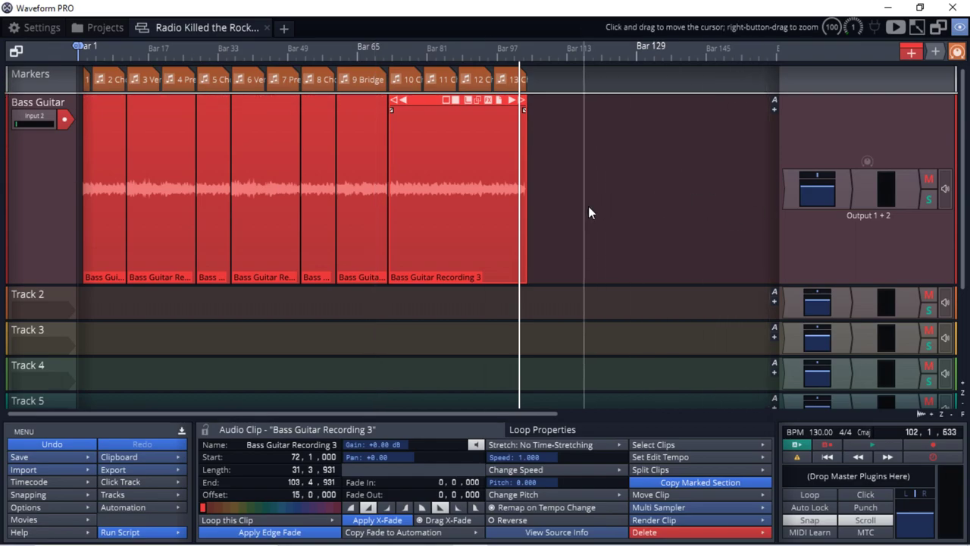
Add the Artisan Collection Bass Deluxe amp plugin to the Bass Guitar track and open its window
right_click(789, 192)
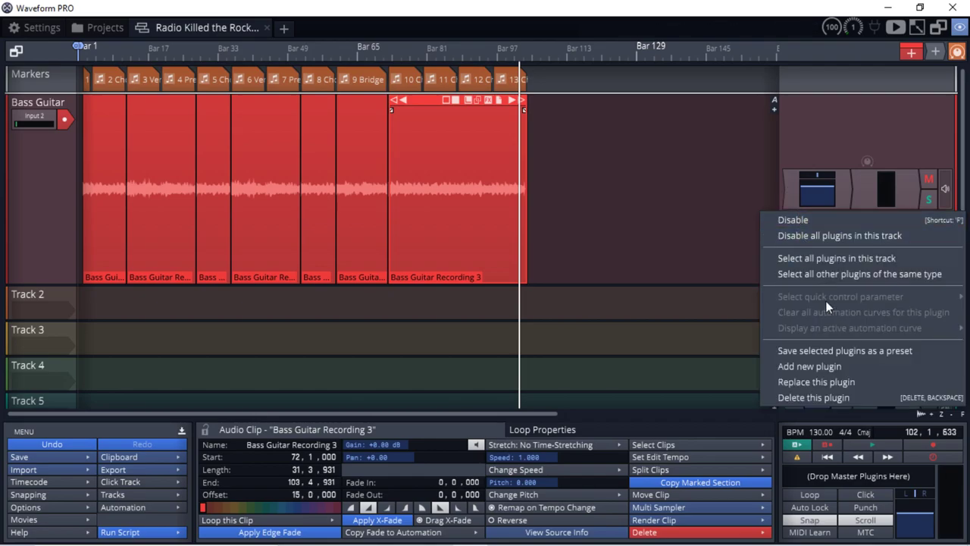
click(817, 360)
mouse_move(776, 303)
click(841, 191)
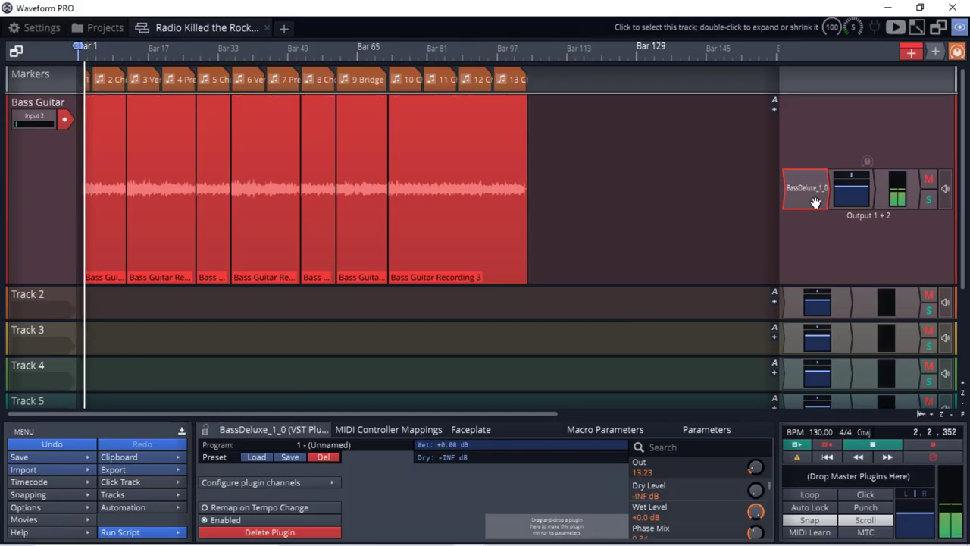
double_click(809, 194)
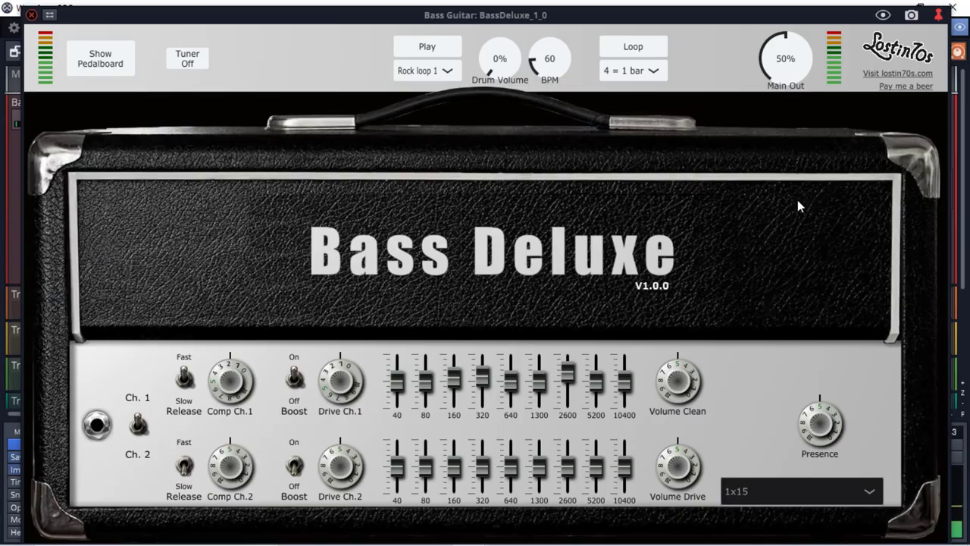
click(100, 59)
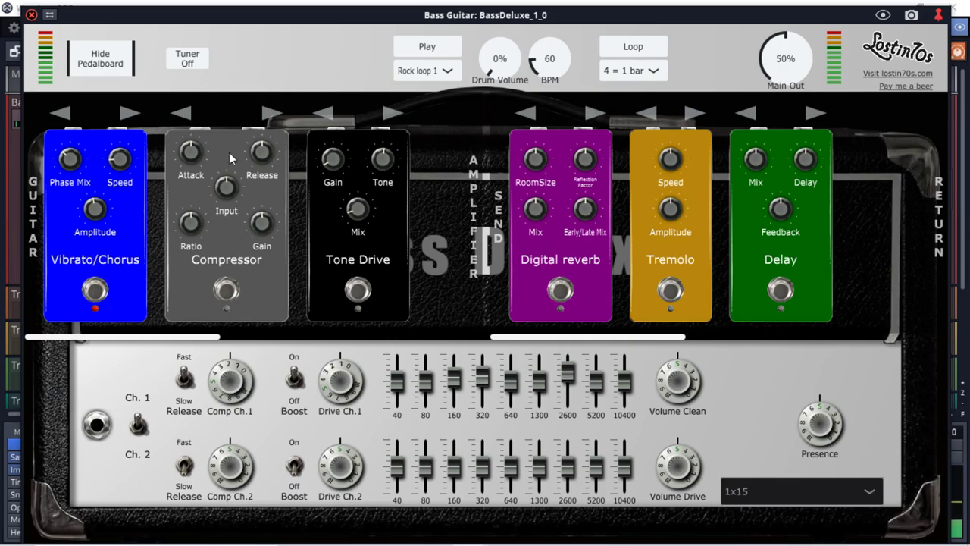
click(105, 59)
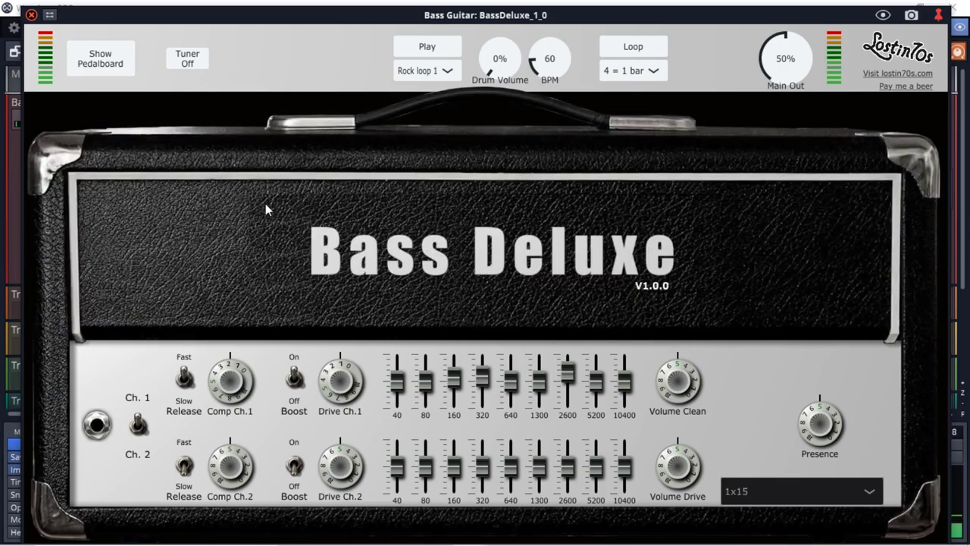